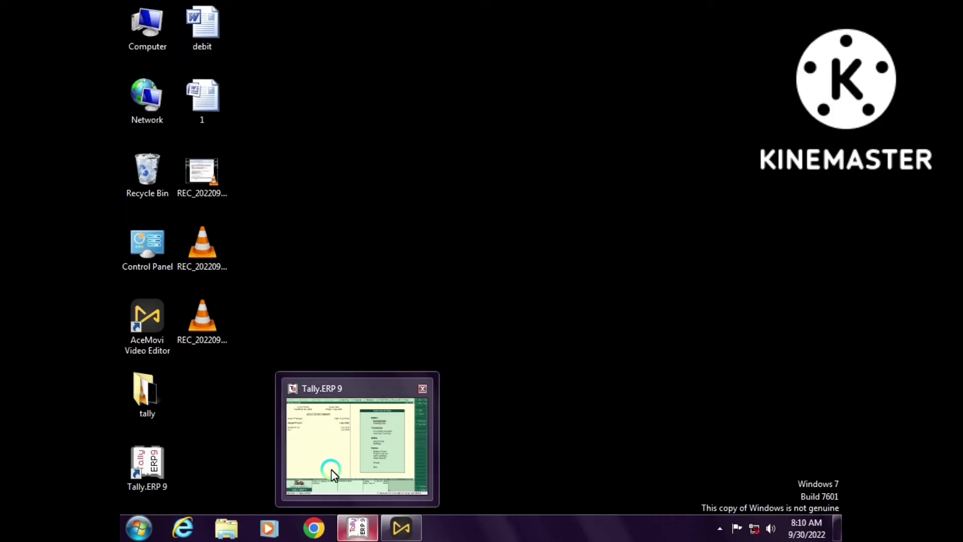
Step: Switch to Tally.ERP 9 and start a purchase voucher in invoice mode with supplier invoice number 1, keeping the date 1-Apr-2022
left_click(331, 468)
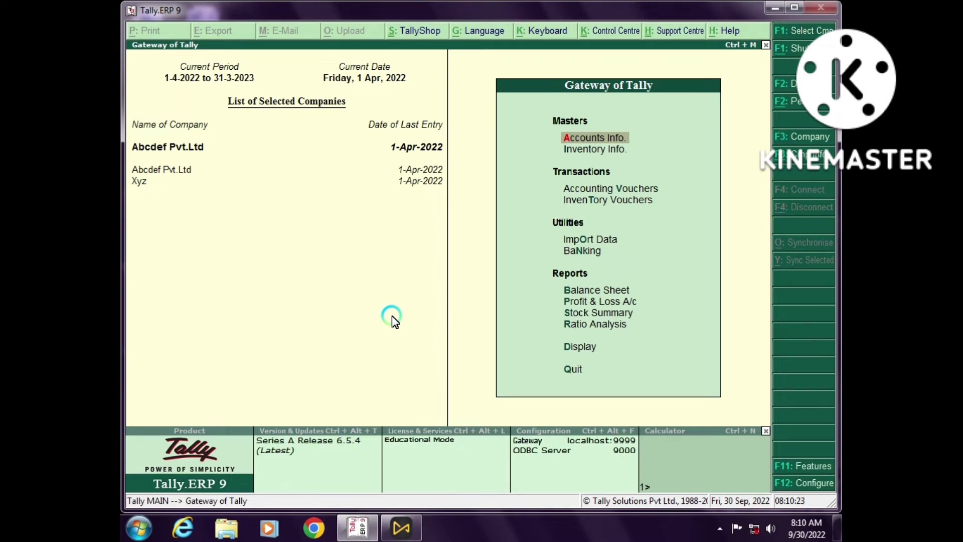
key("v")
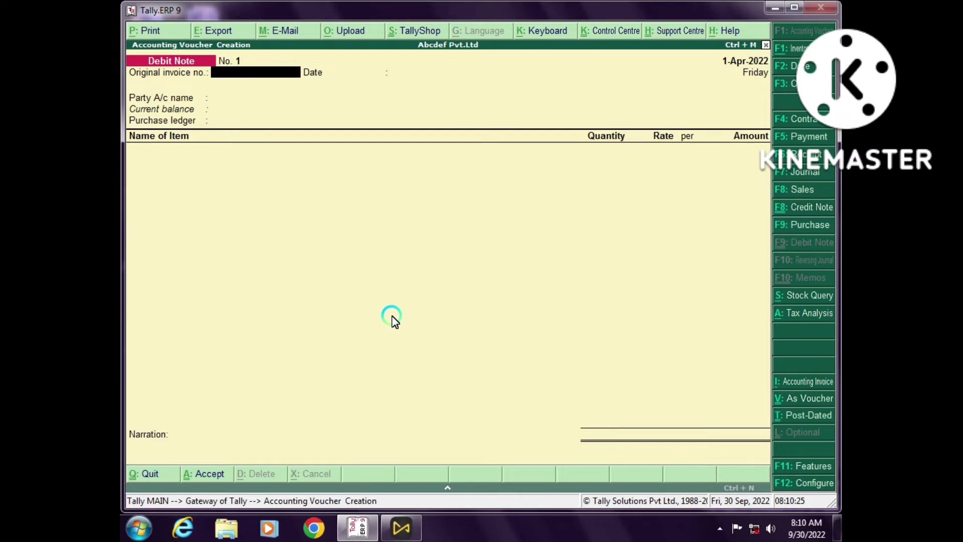
key("F9")
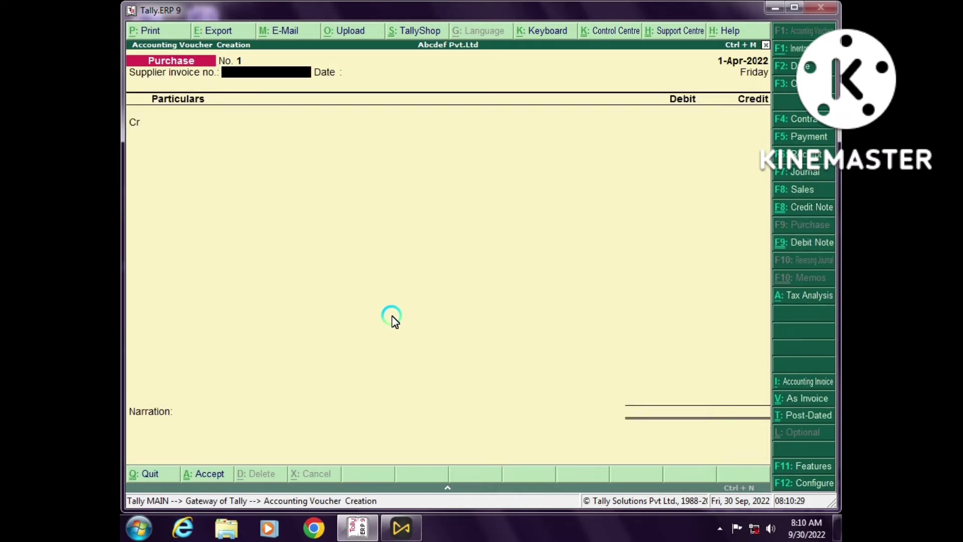
key("ctrl+v")
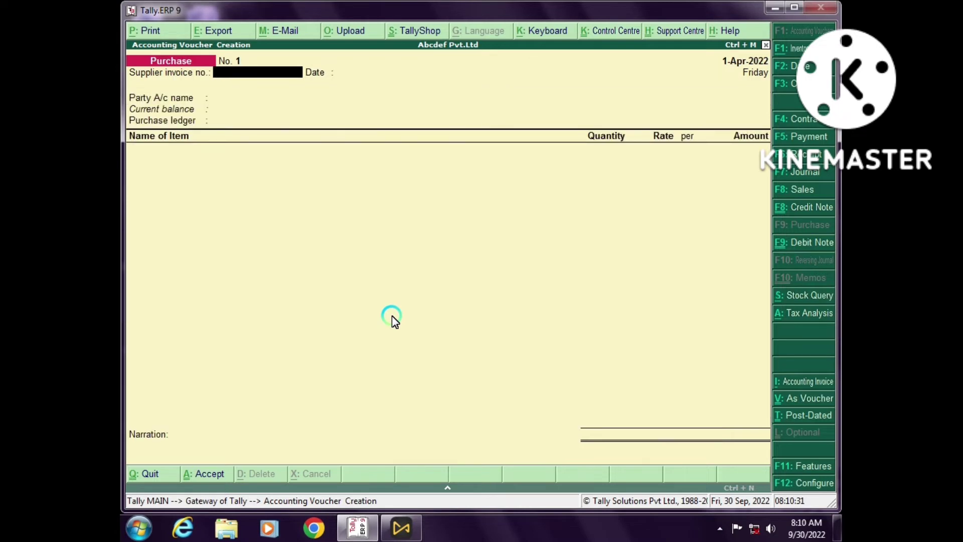
type("1")
key("Return")
key("Return")
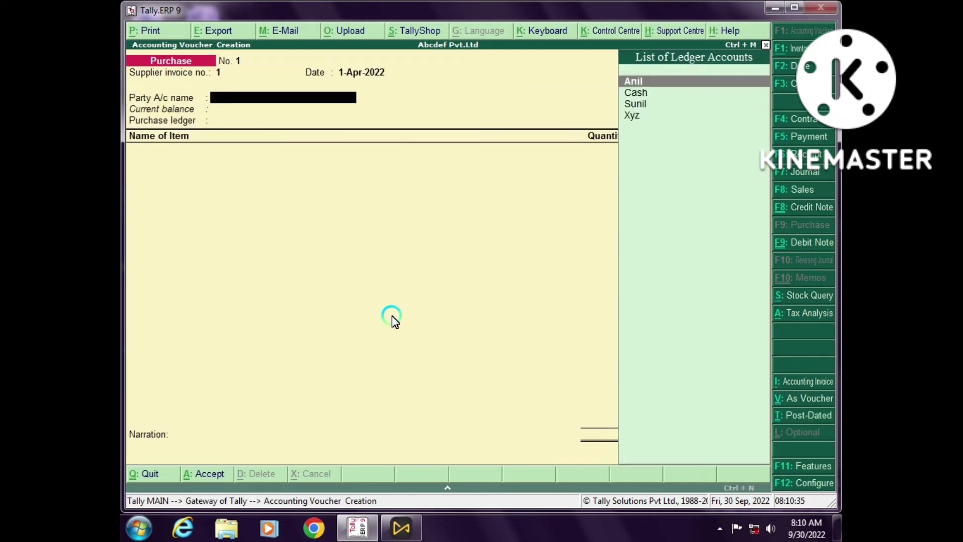
Step: Set the purchase voucher's party to Xyz, accept its supplier details unchanged, and choose Purchase A/c as the purchase ledger
key("Down")
key("Down")
key("Down")
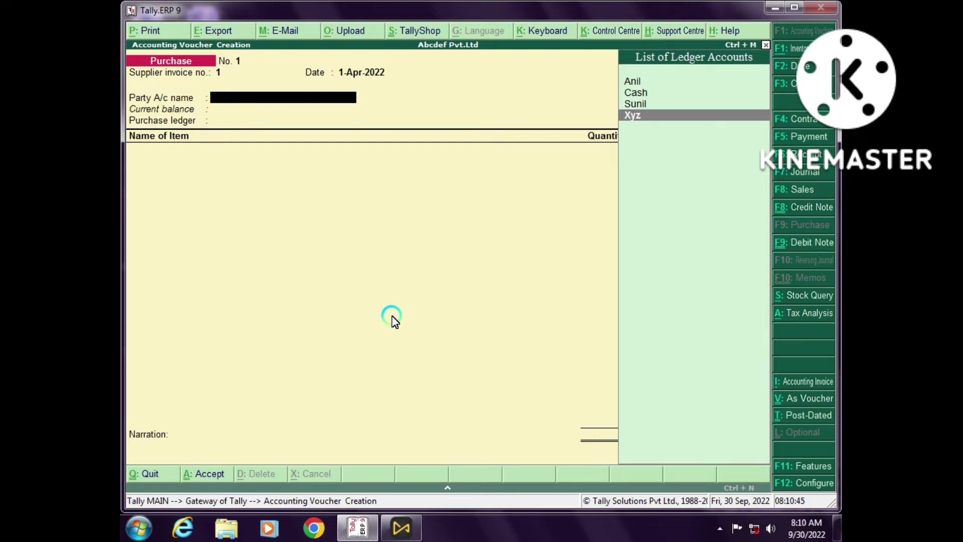
key("Return")
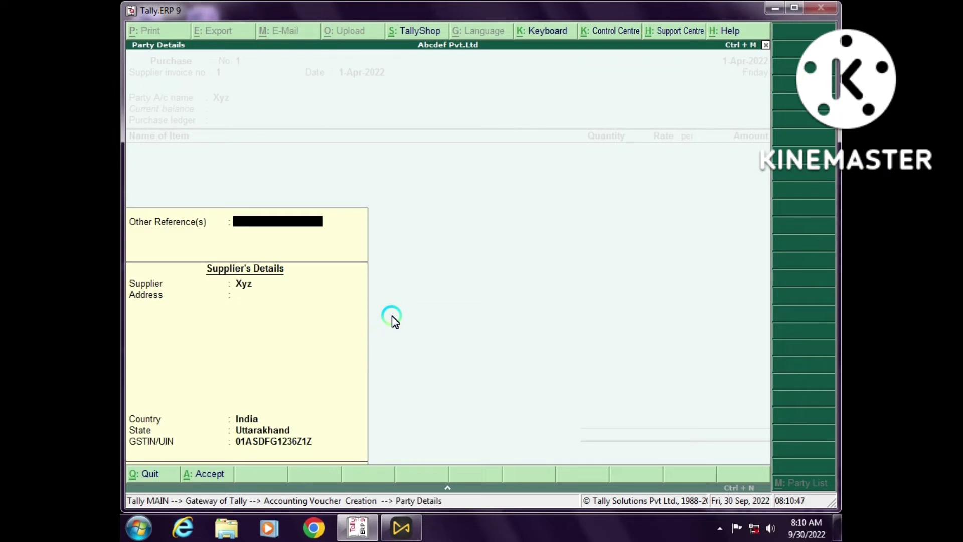
key("Return")
key("Return")
key("Return")
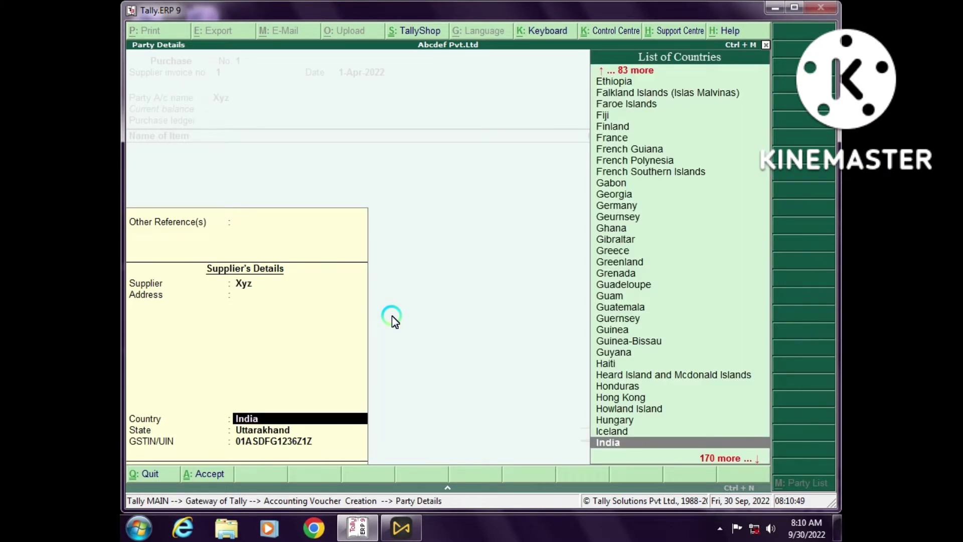
key("Return")
key("Return")
key("Return")
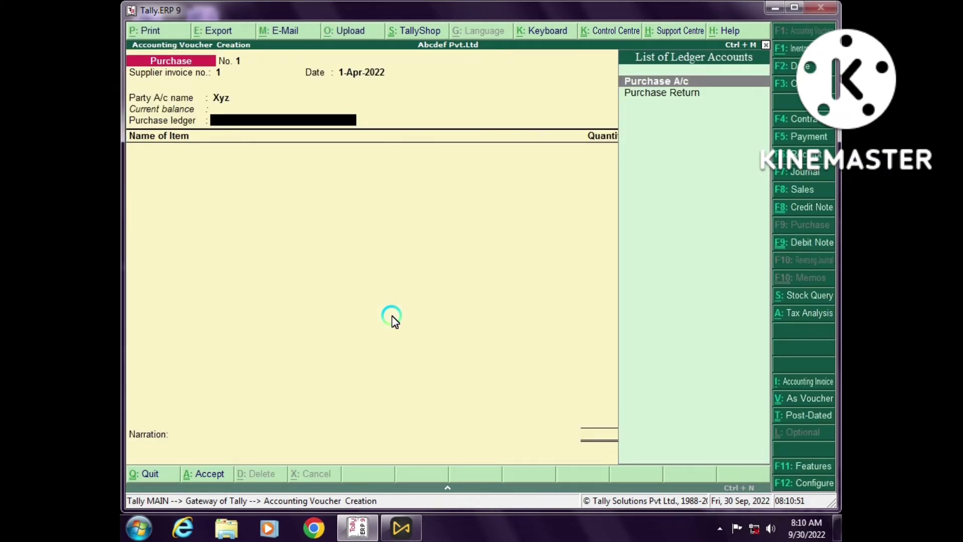
key("Return")
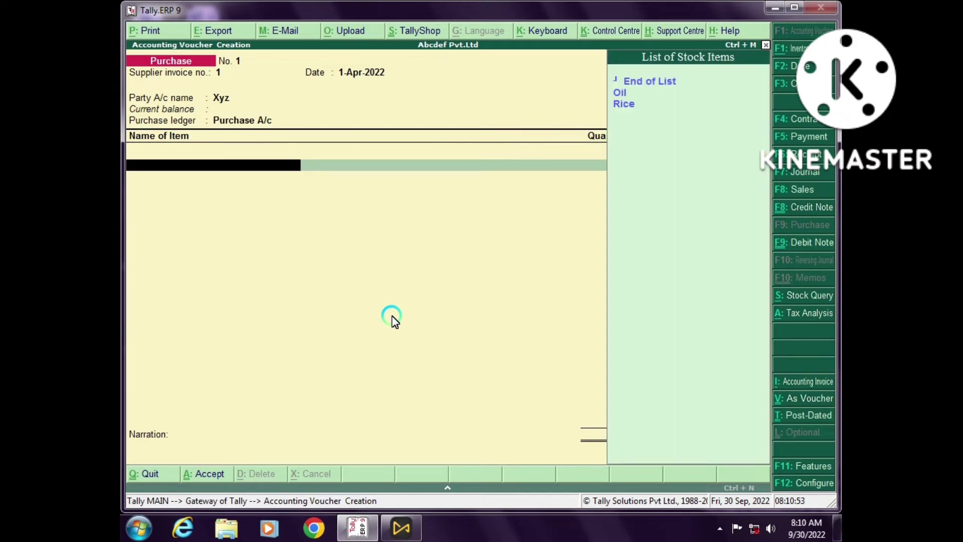
Step: Add the stock item Rice to the purchase voucher with a quantity of 50 kgs at a rate of 40 per kg
key("Down")
key("Down")
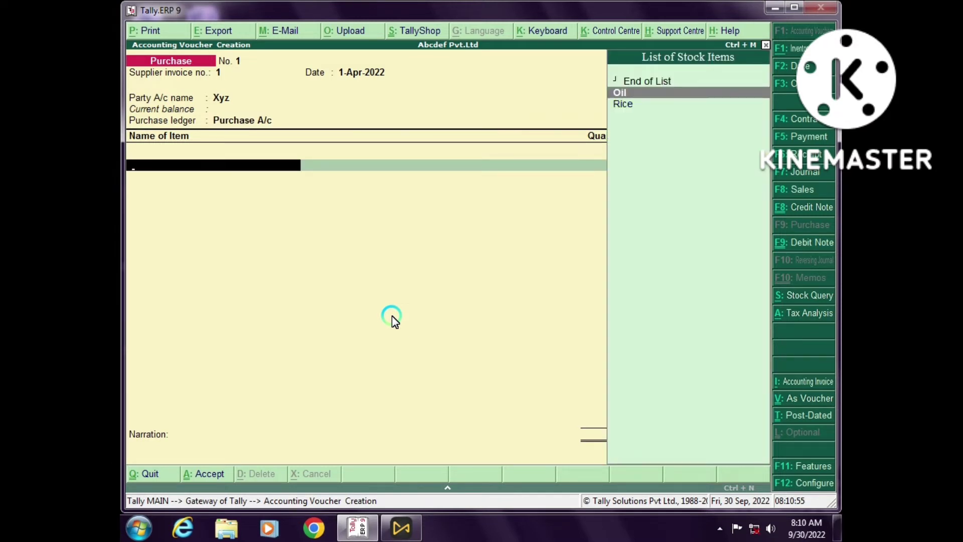
key("Return")
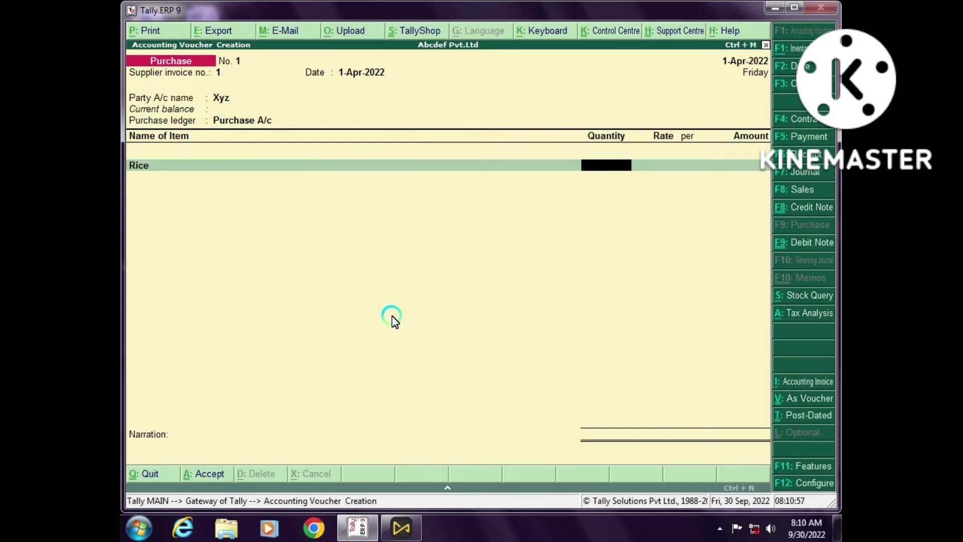
type("50")
key("Return")
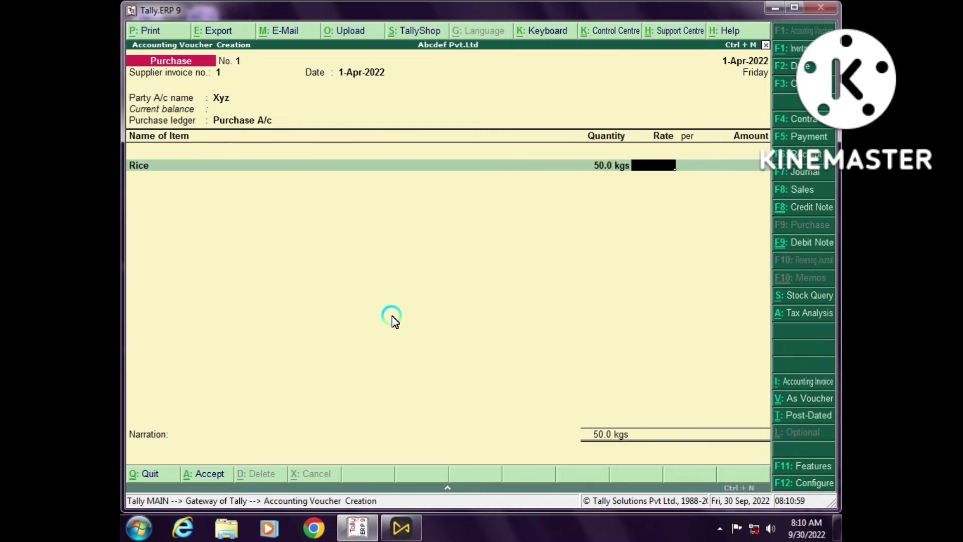
type("40")
key("Return")
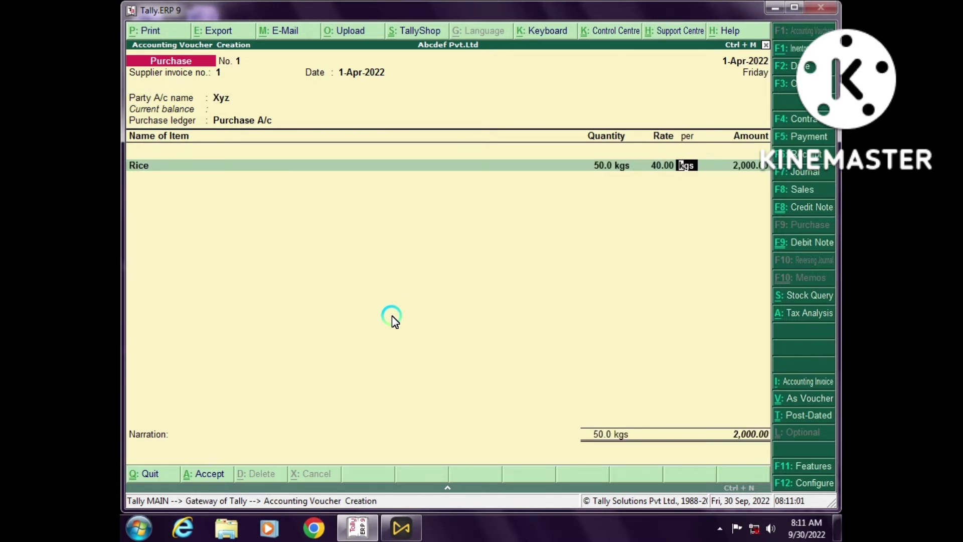
key("Return")
key("Return")
key("Return")
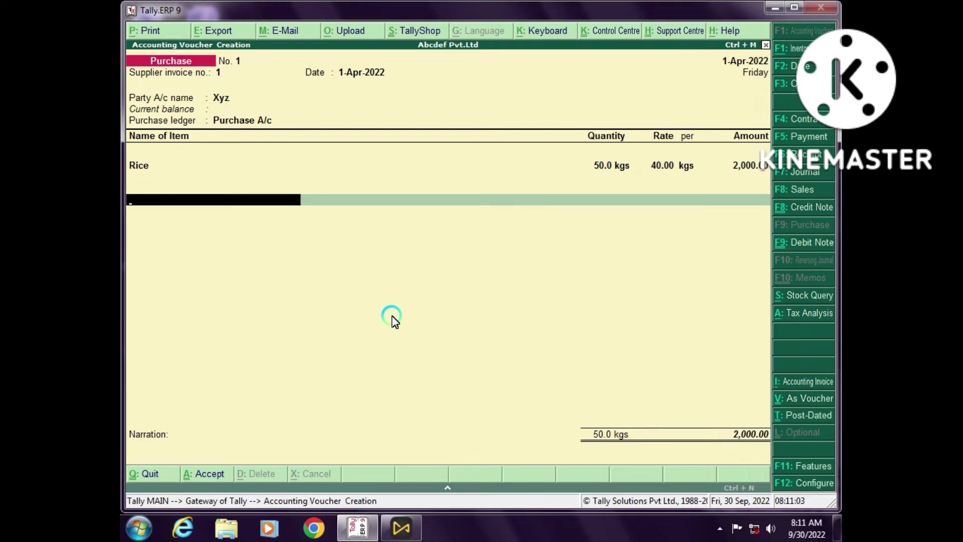
Step: Add the Cgst and Sgst tax ledgers below the Rice item, accepting their calculated amounts
type("C")
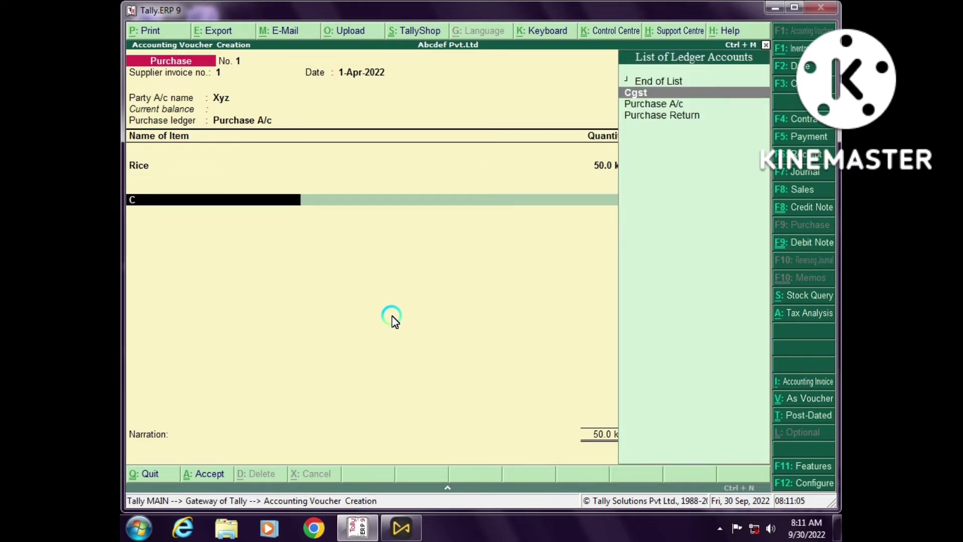
key("Return")
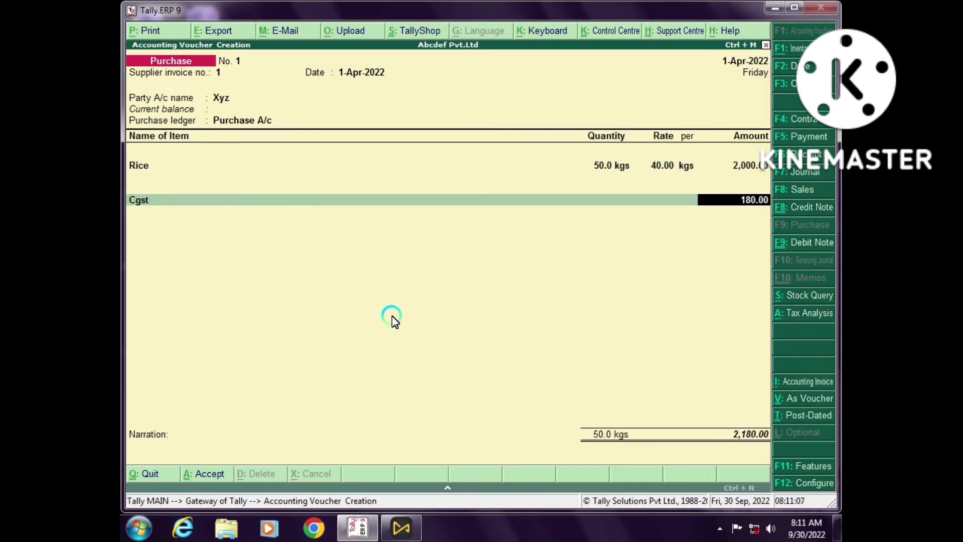
key("Return")
type("S")
key("Return")
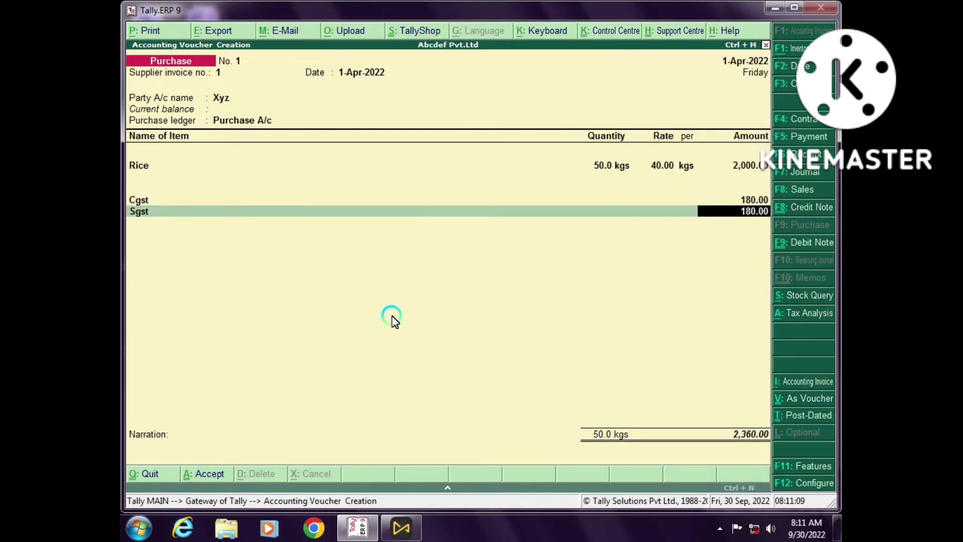
key("Return")
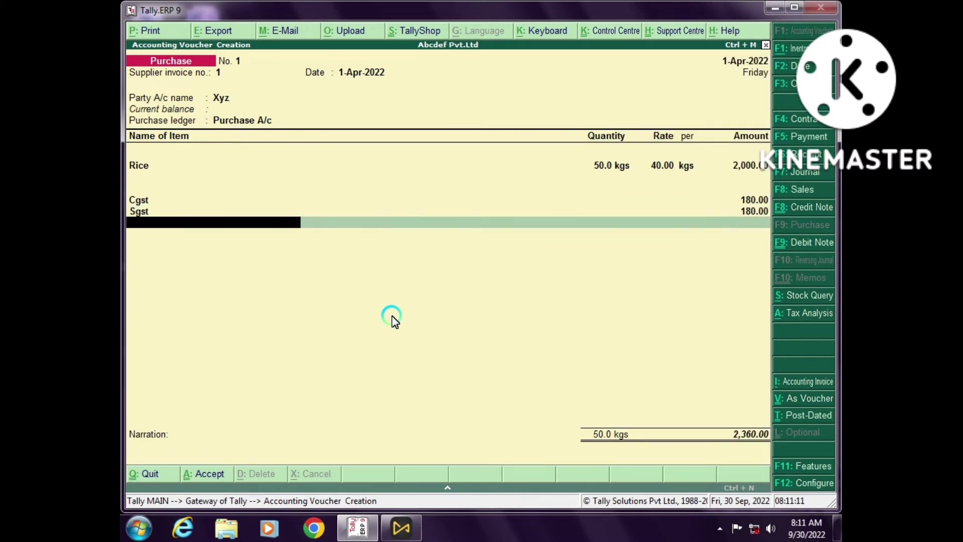
Step: Save the purchase voucher without a narration and return to the Gateway of Tally
key("Return")
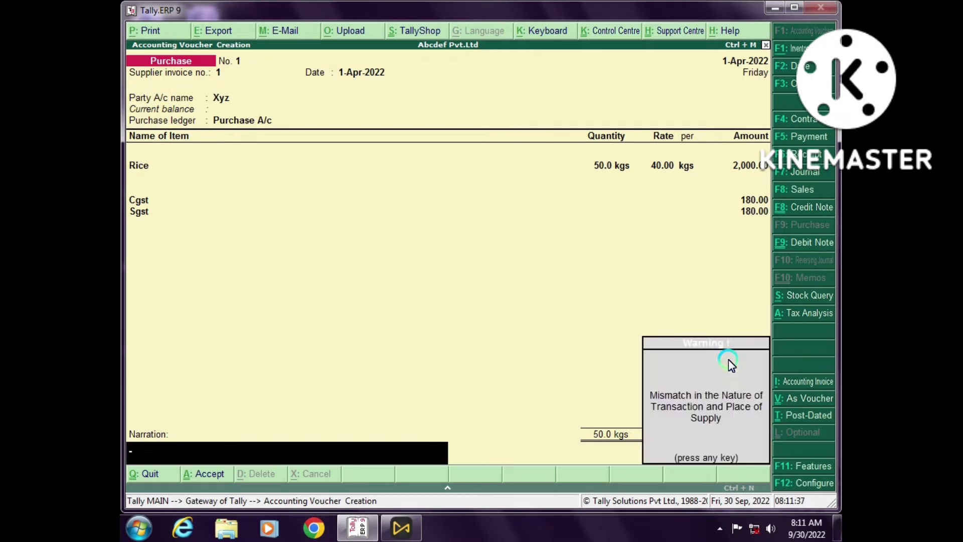
key("Return")
key("Return")
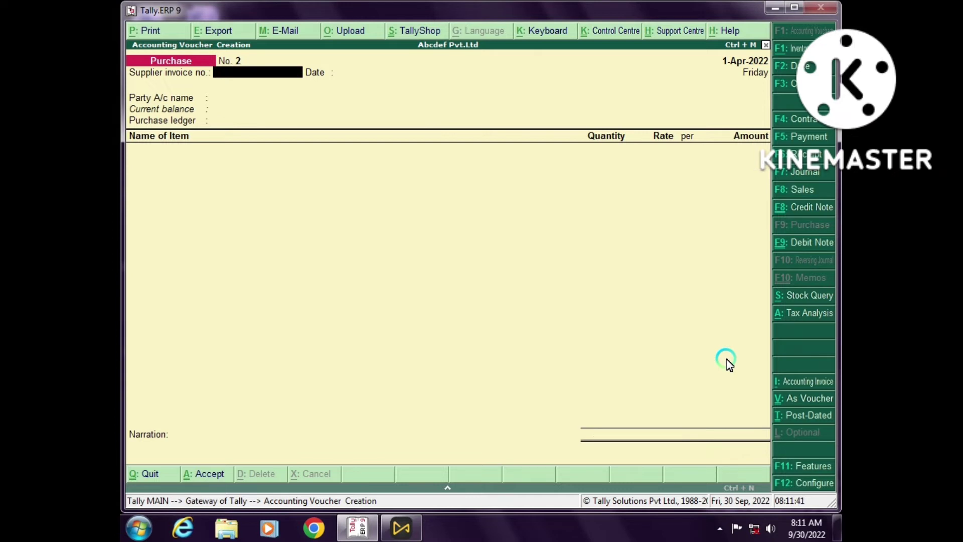
key("Escape")
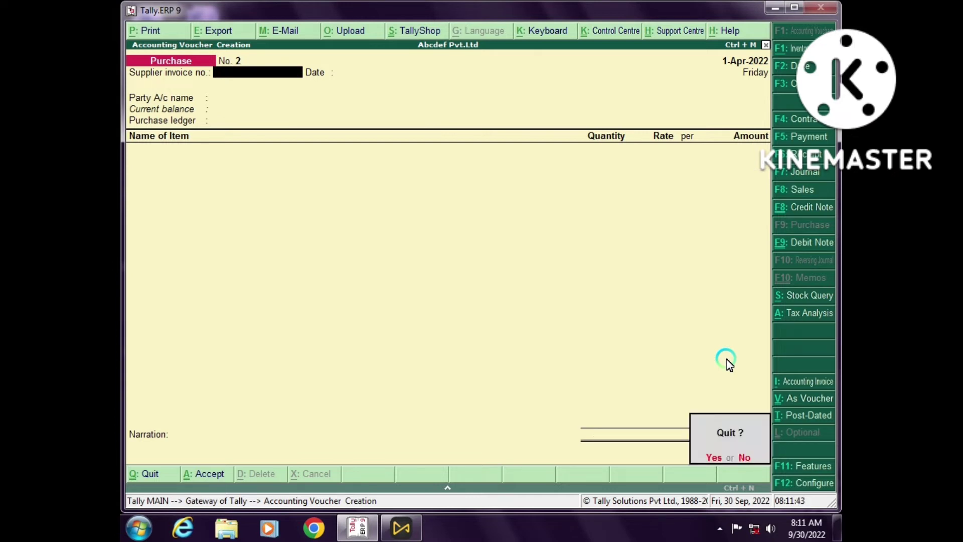
key("Return")
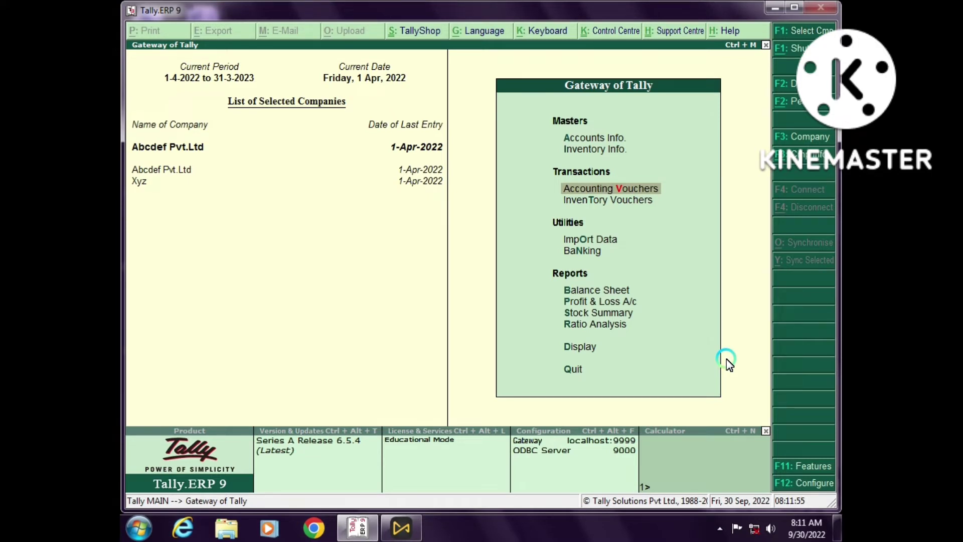
Step: Switch the active company from Abcdef Pvt.Ltd to Xyz and leave the company information menu
key("alt+F3")
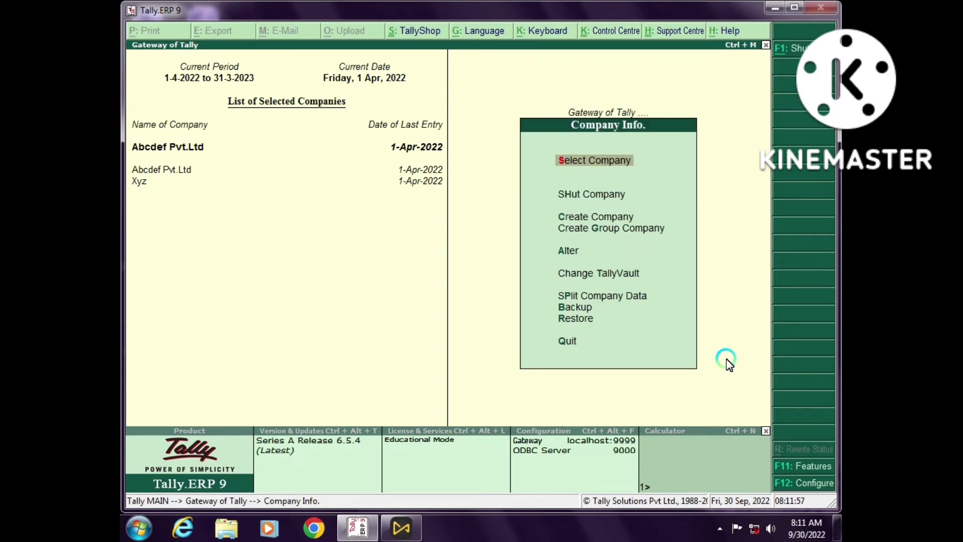
key("Return")
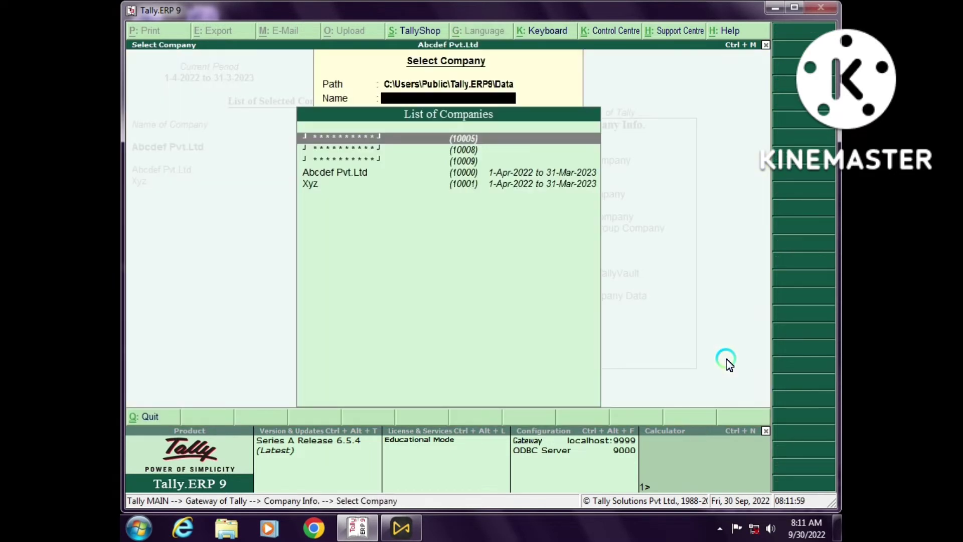
key("Down")
key("Down")
key("Down")
key("Down")
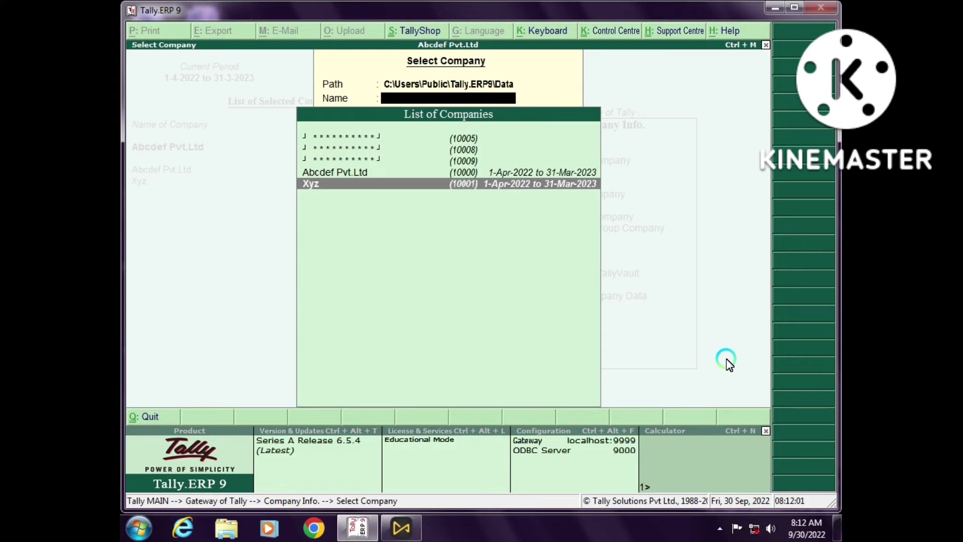
key("Return")
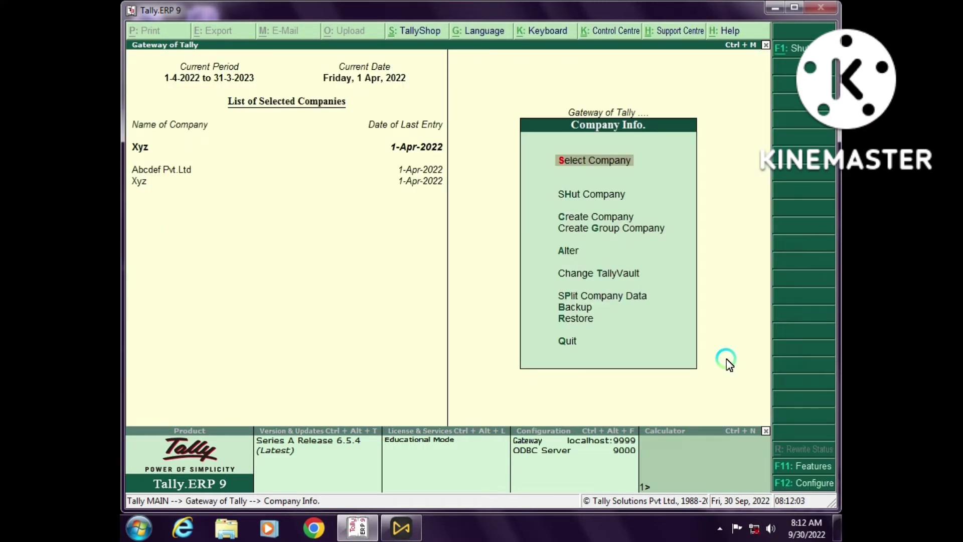
key("Escape")
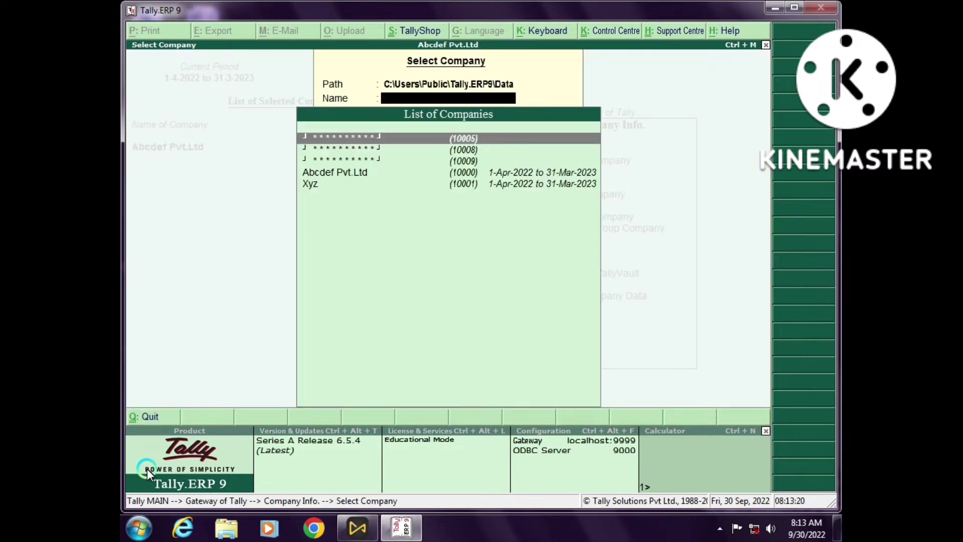
Step: Load company Xyz from the list of companies and go back to the Gateway of Tally
key("Down")
key("Down")
key("Down")
key("Down")
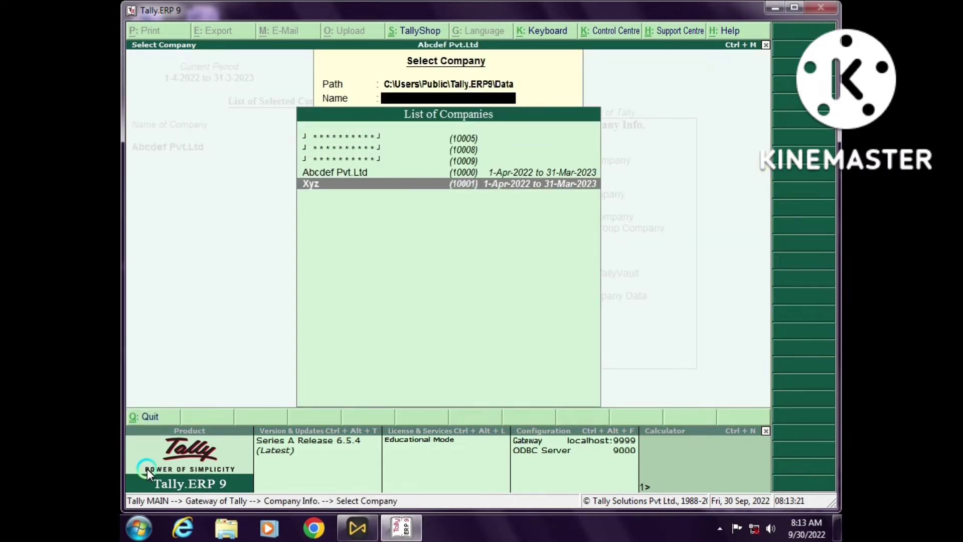
key("Escape")
key("Escape")
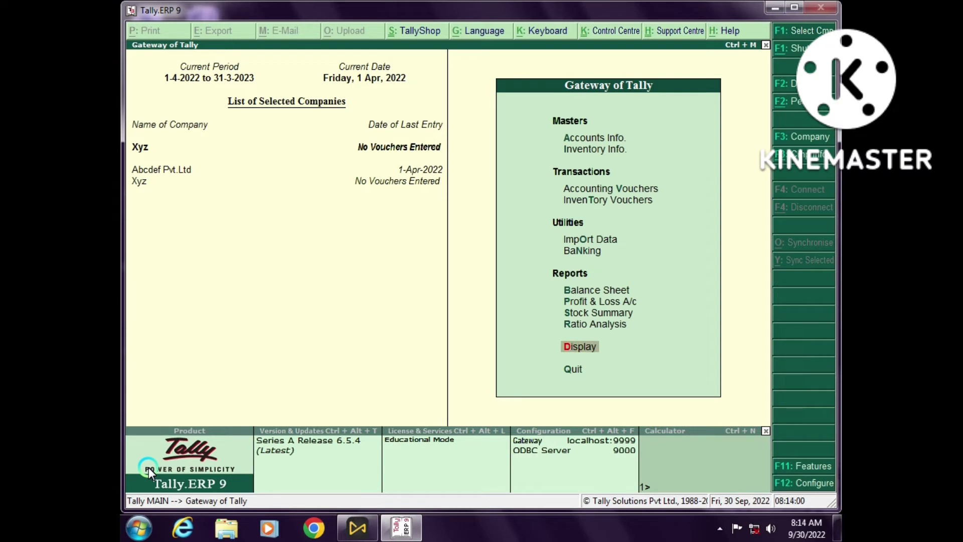
Step: Start a sales voucher in Xyz with reference number 1 and party Abcder Pvt.Ltd, accepting the party details unchanged
key("v")
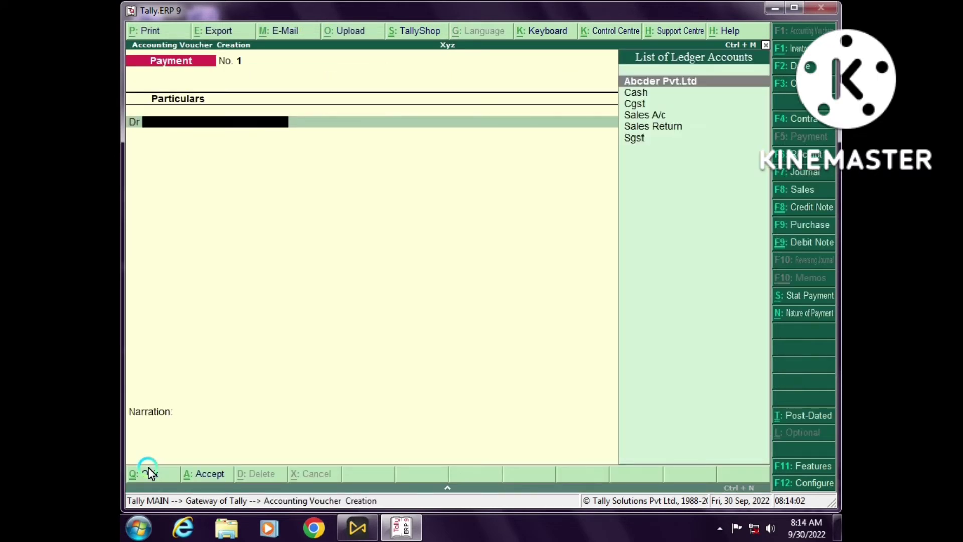
key("F8")
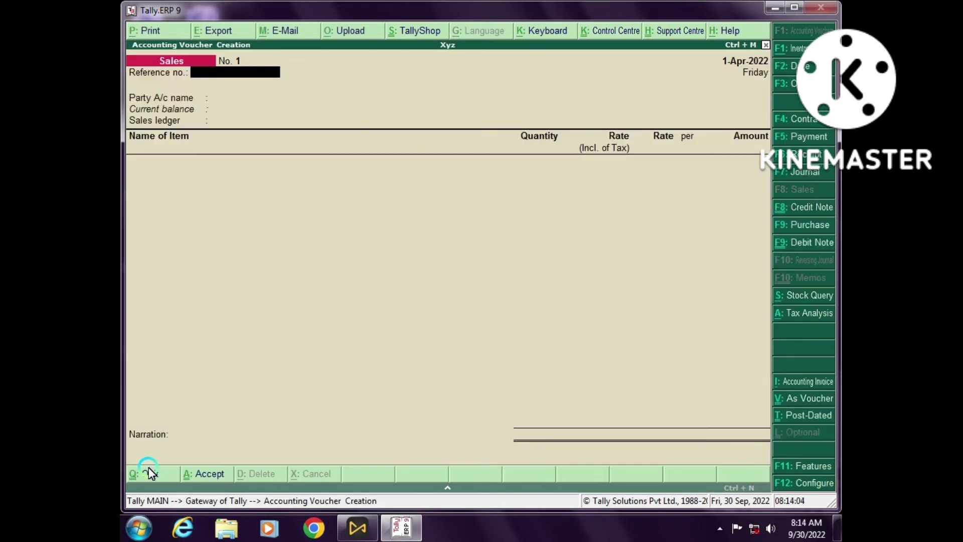
type("1")
key("Return")
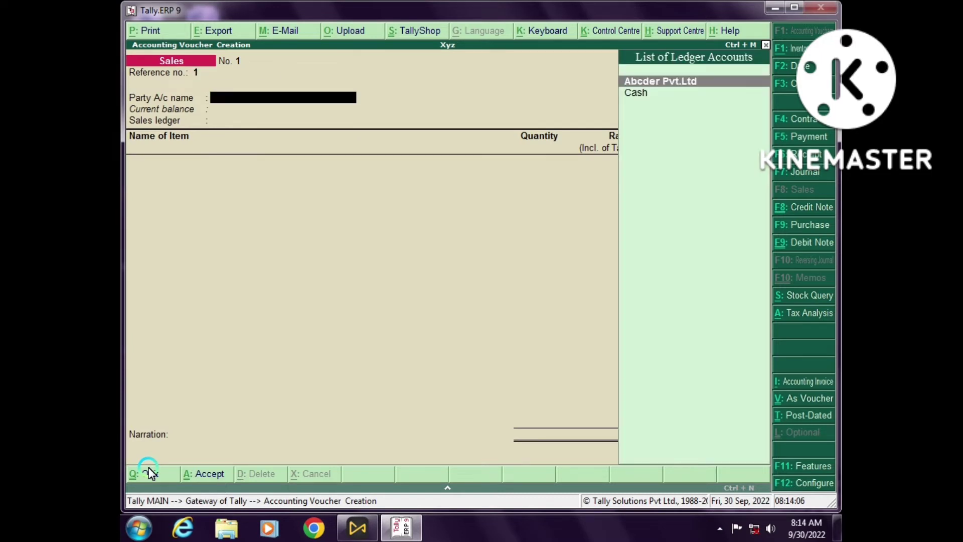
key("Return")
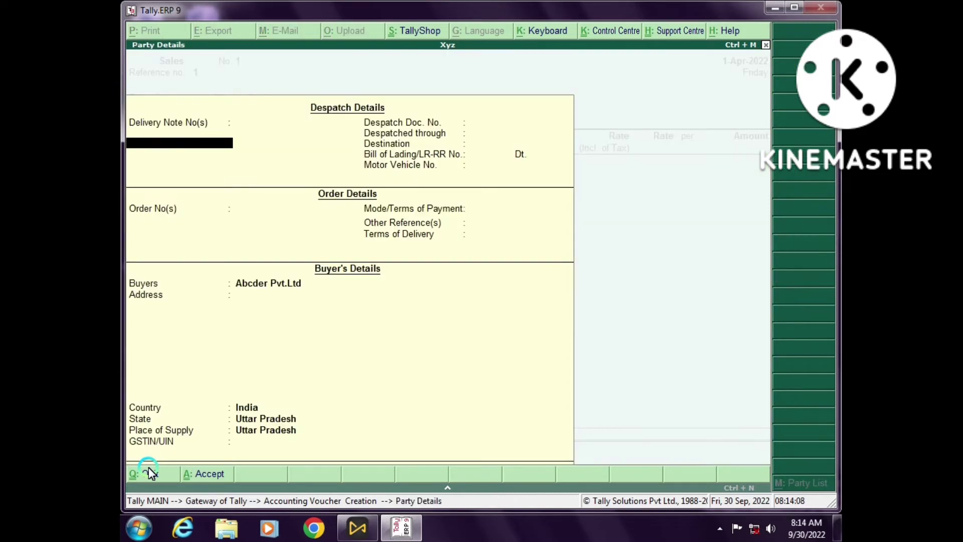
key("ctrl+a")
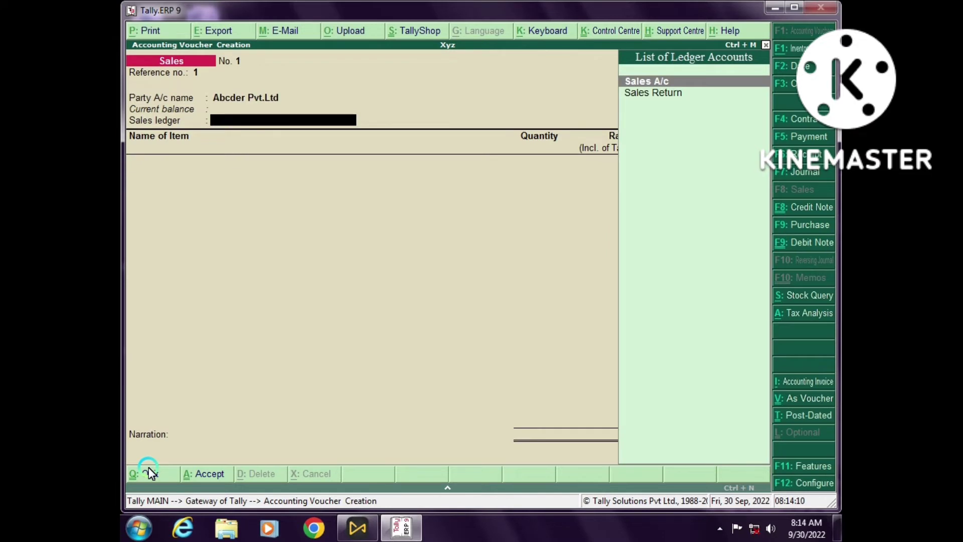
Step: Select Sales A/c as the sales ledger and enter 50 kgs of Rice at a rate of 40 per kg
key("Return")
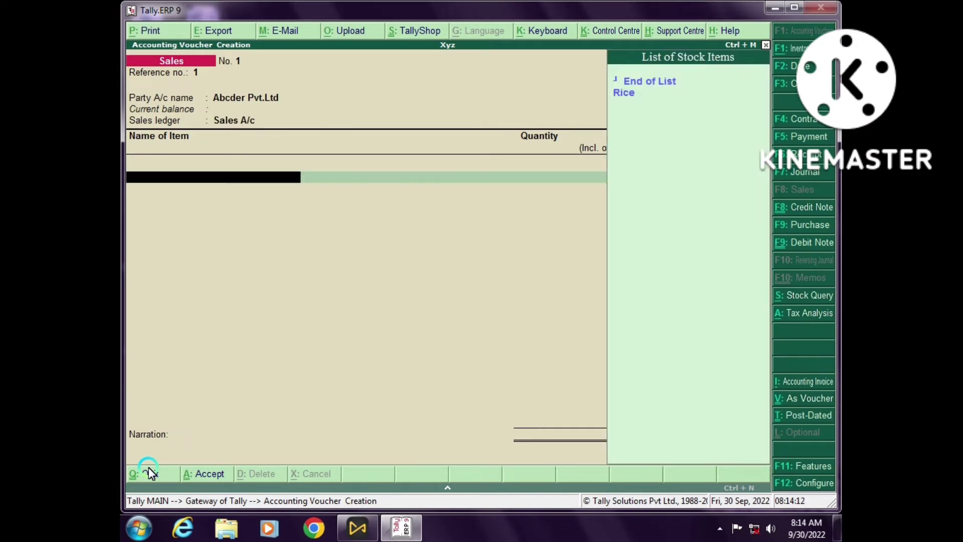
key("Down")
key("Return")
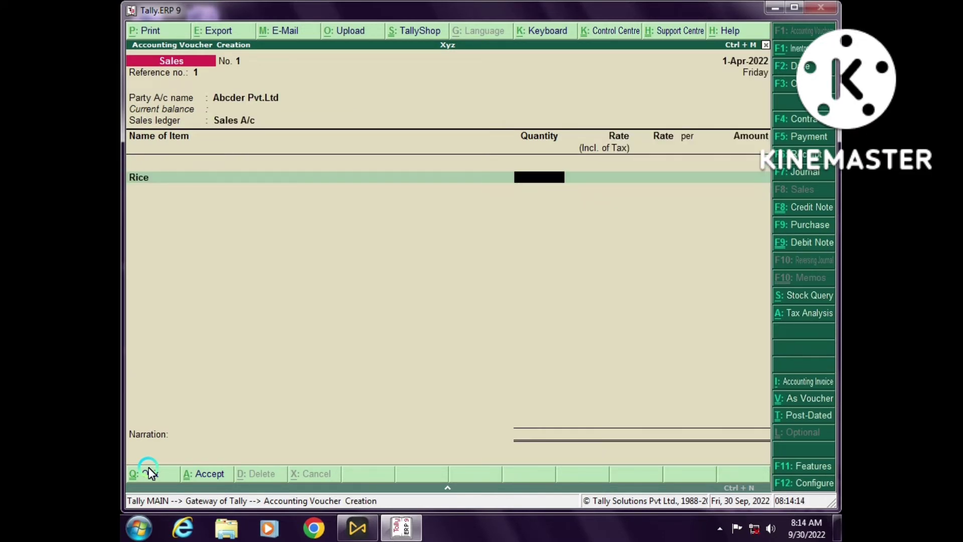
type("50")
key("Return")
key("Return")
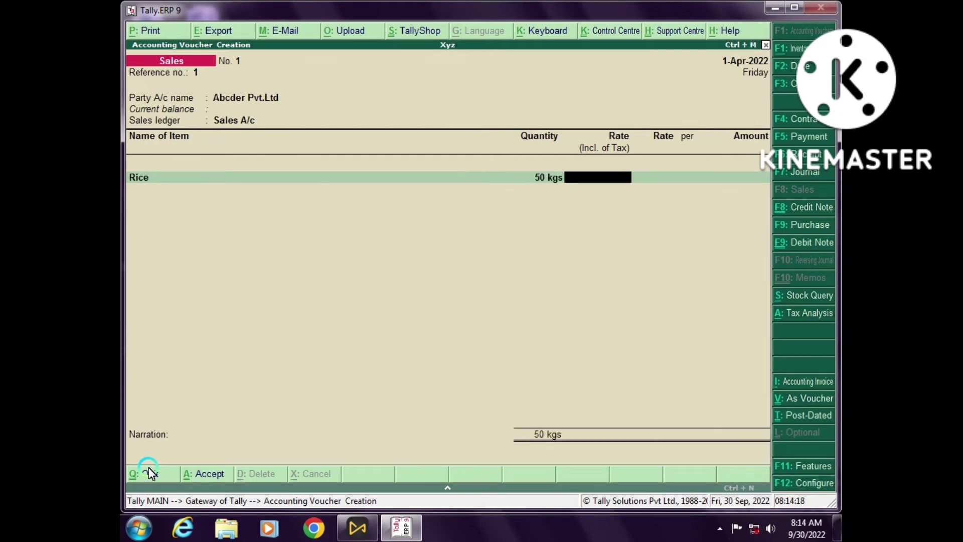
key("Return")
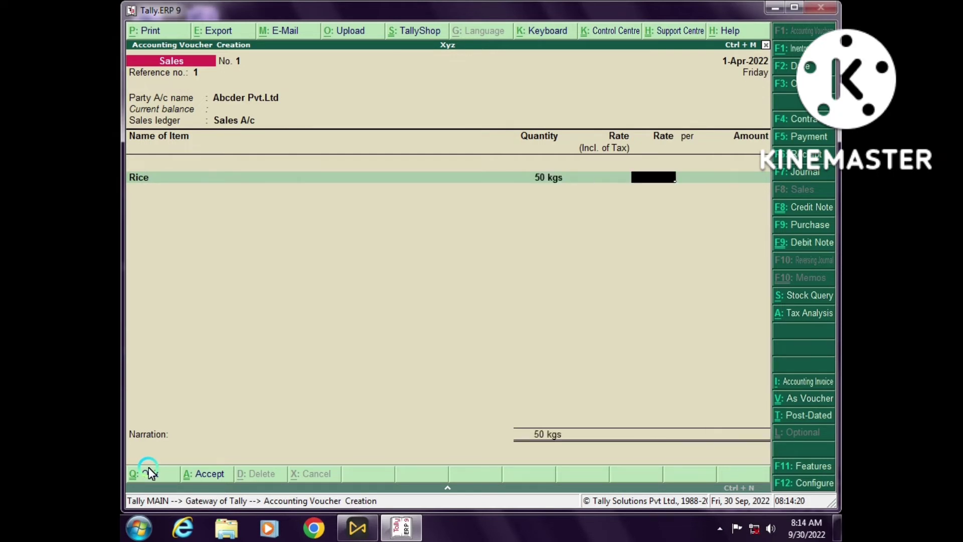
type("40")
key("Return")
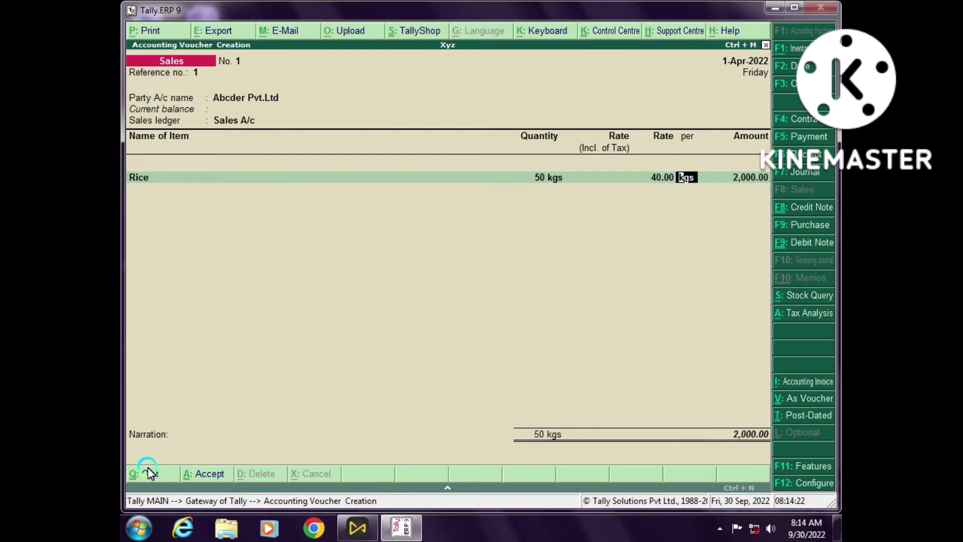
key("Return")
key("Return")
Step: Add the Cgst and Sgst ledgers below the rice item in the sales voucher, accepting the calculated tax amounts
type("C")
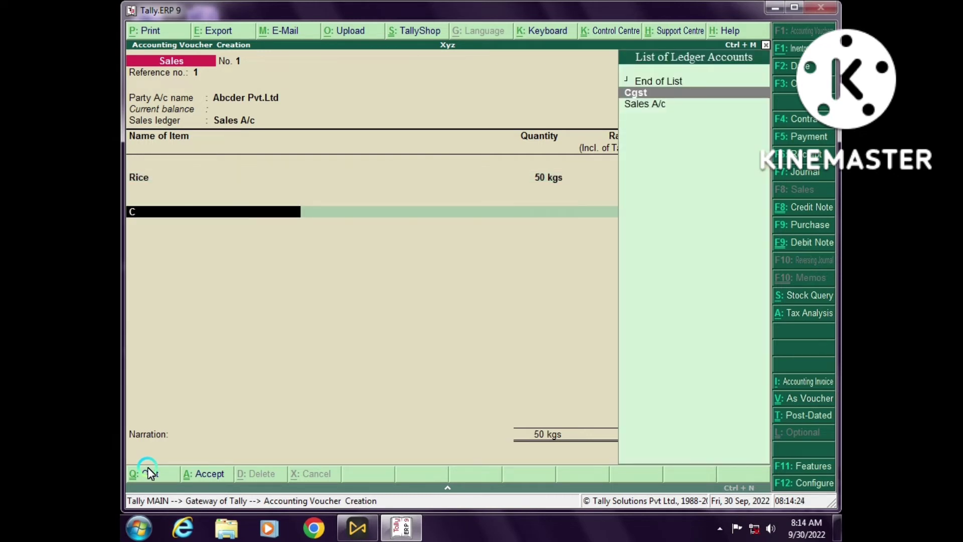
key("Return")
key("Return")
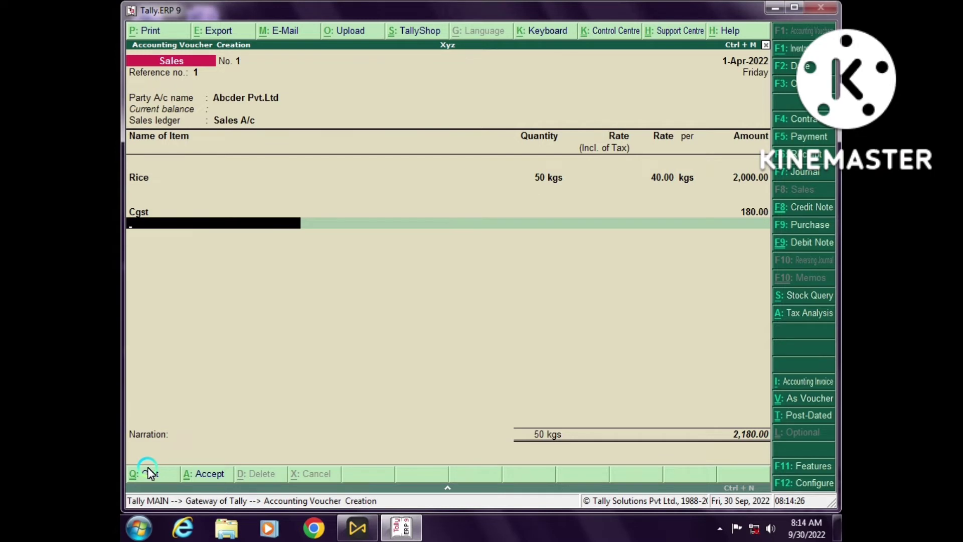
type("S")
key("Return")
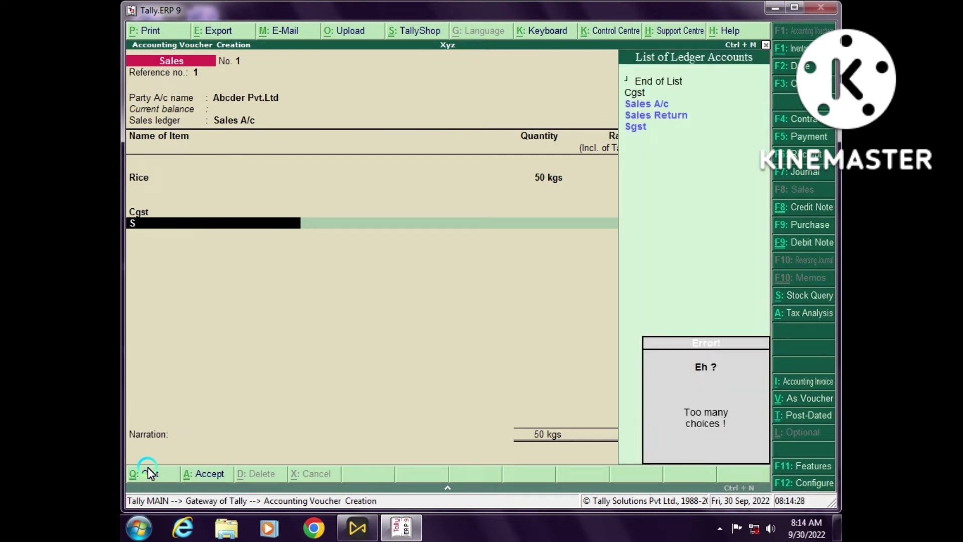
key("Down")
key("Down")
key("Down")
key("Return")
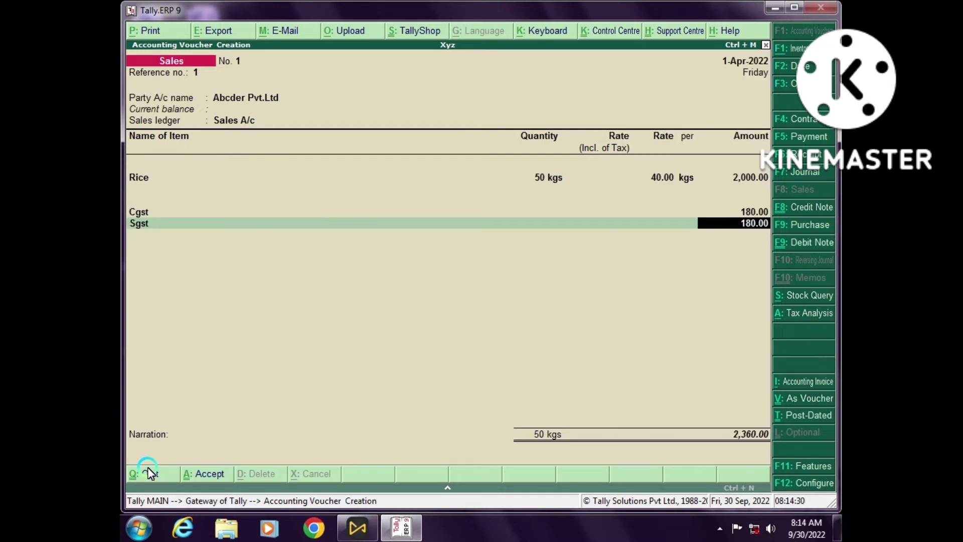
key("Return")
Step: Save the sales voucher without a narration and return to the Gateway of Tally
key("Return")
key("Return")
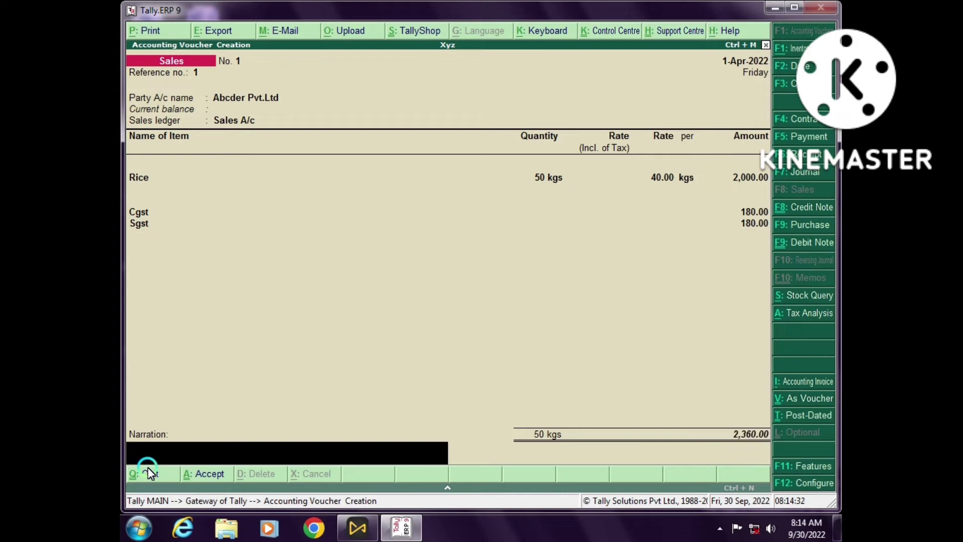
key("Return")
key("Return")
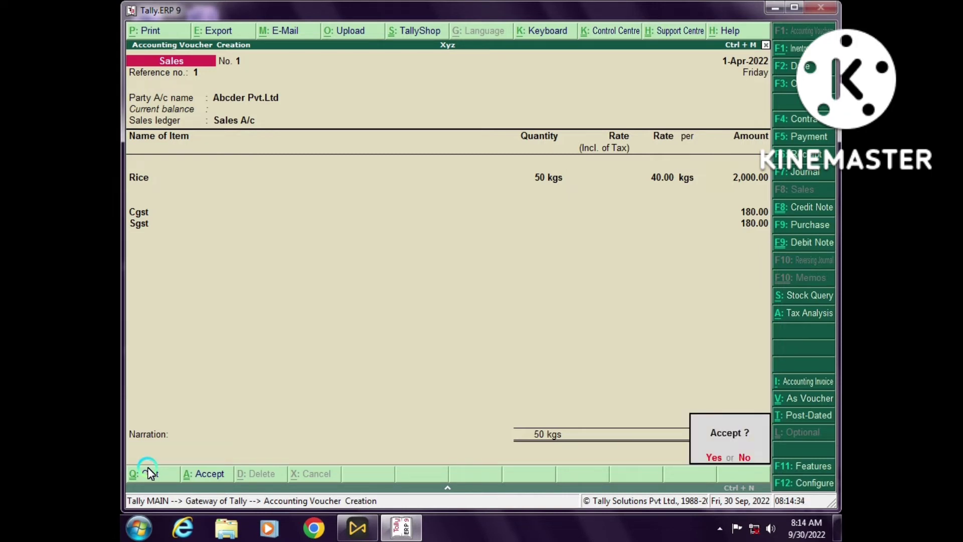
key("Return")
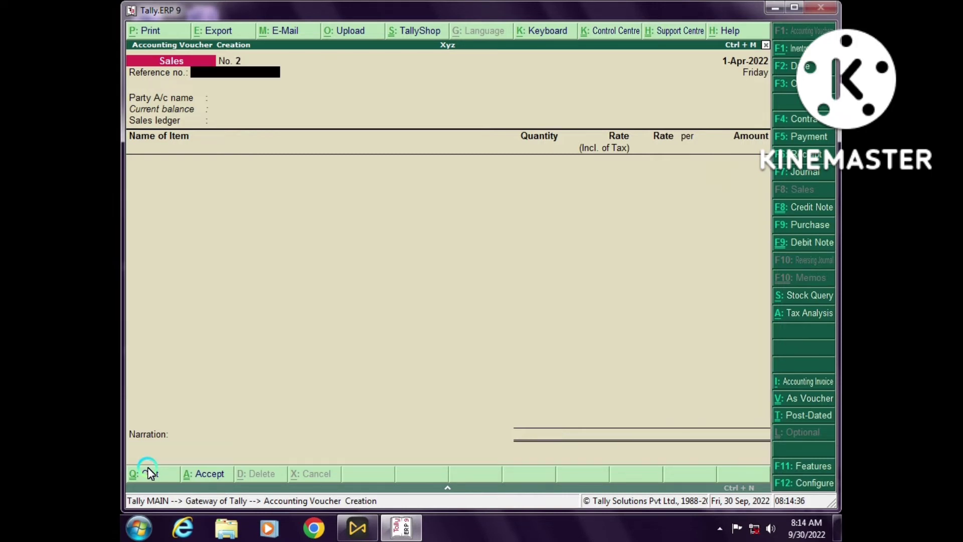
key("Escape")
key("Return")
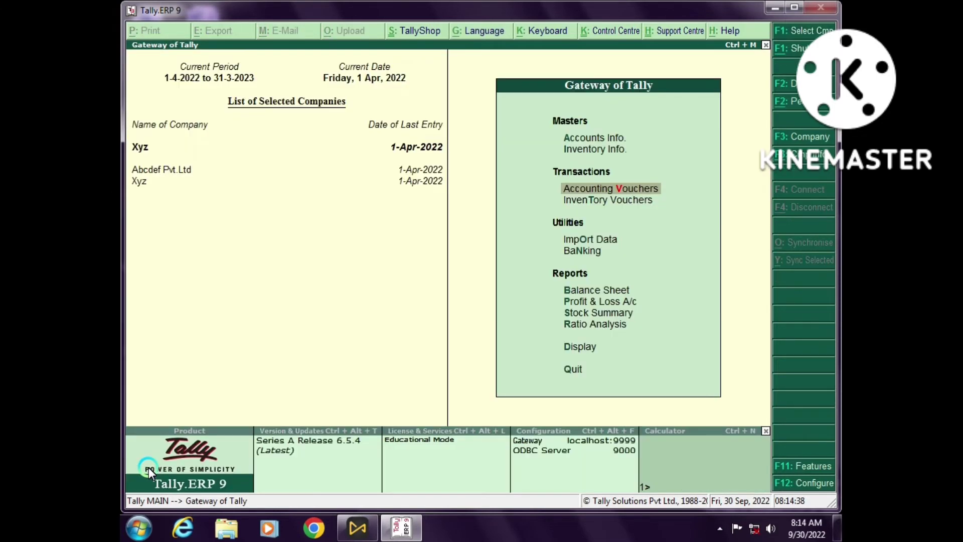
Step: Switch the active company from Xyz back to Abcdef Pvt.Ltd
key("alt+F3")
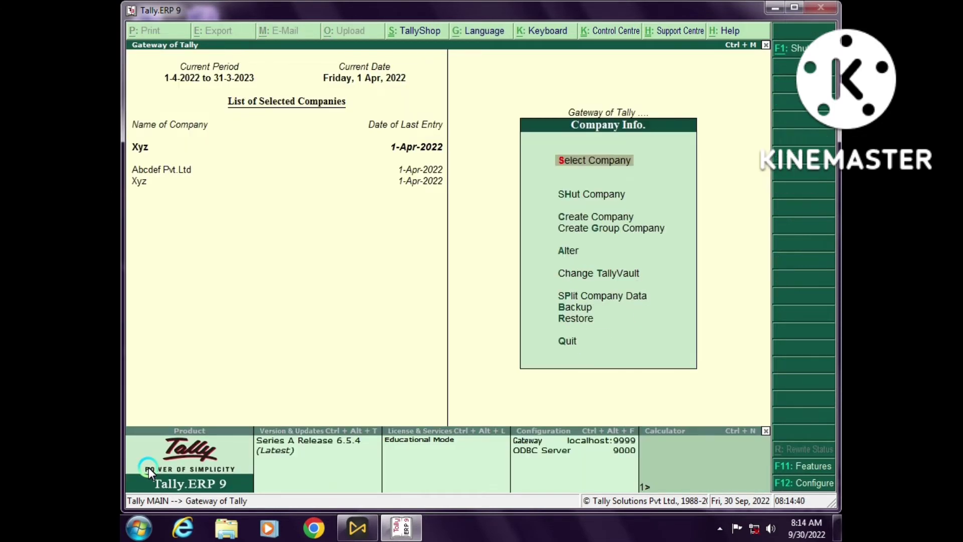
key("Down")
key("Down")
key("Down")
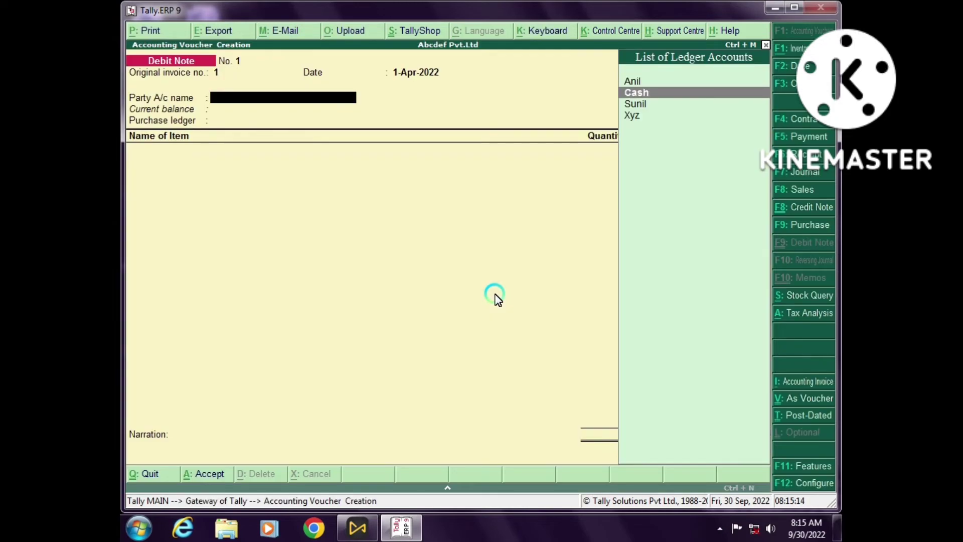
Step: Set Xyz as the debit note's party, accepting the party details unchanged, and choose Purchase Return as the purchase ledger
key("Return")
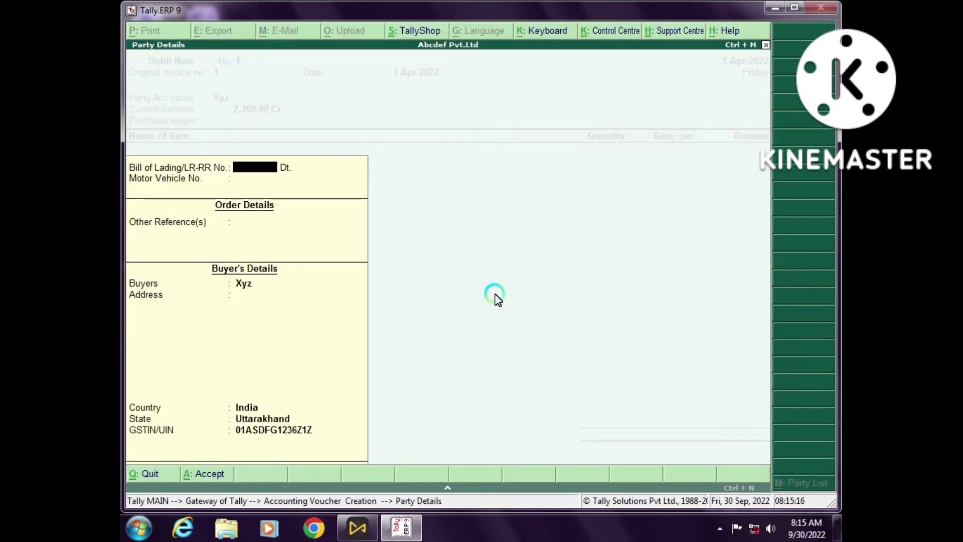
key("ctrl+a")
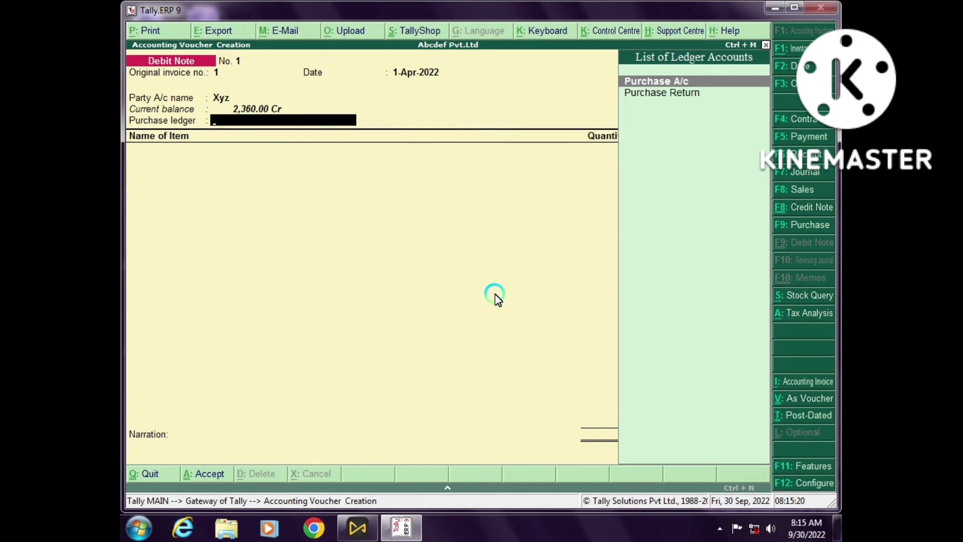
key("Down")
key("Return")
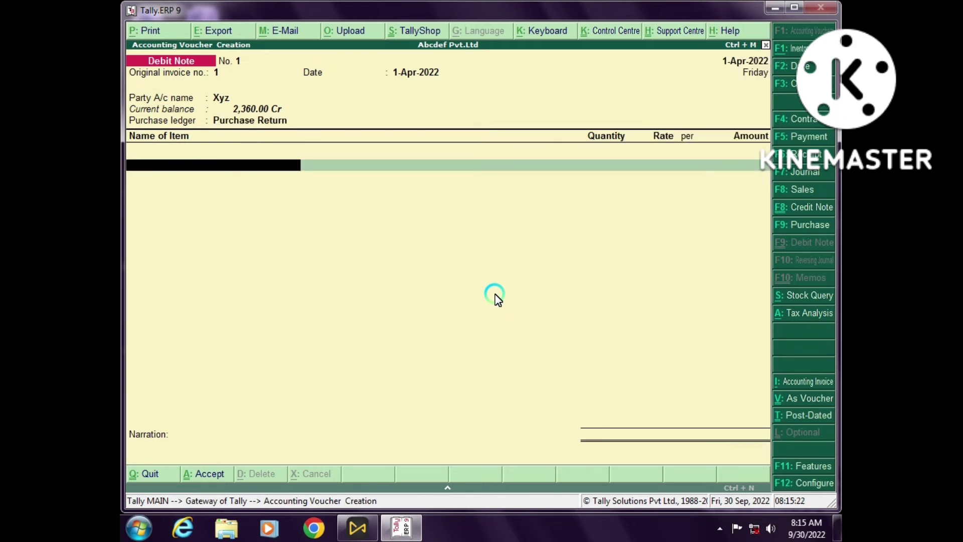
Step: Add 10 kgs of Rice to the debit note, accepting the rate of 40.00 per kg
key("Down")
key("Down")
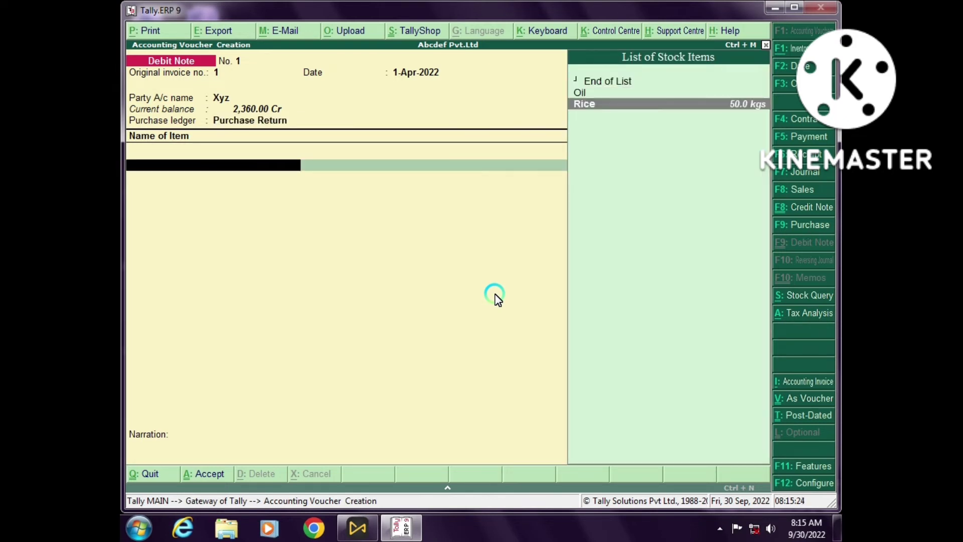
key("Return")
type("10")
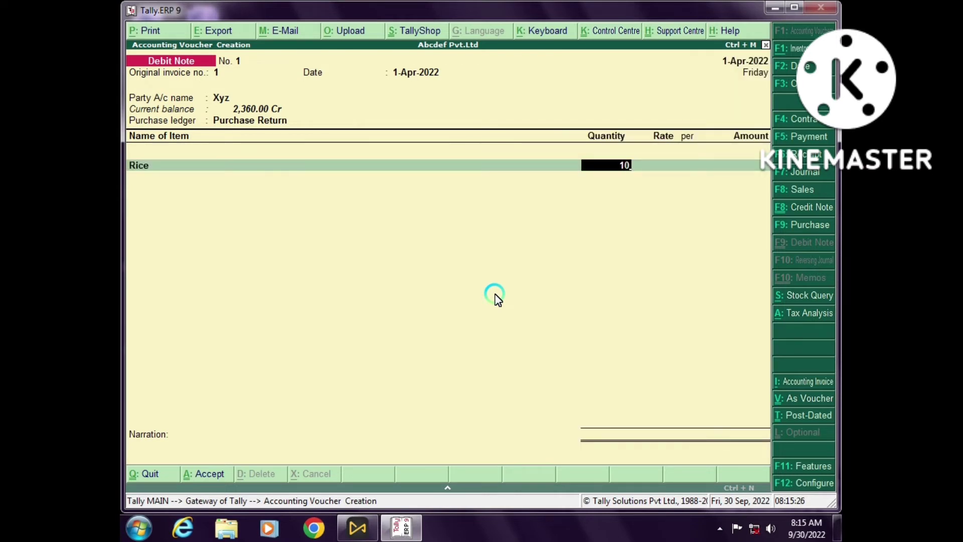
key("Return")
key("Return")
key("Return")
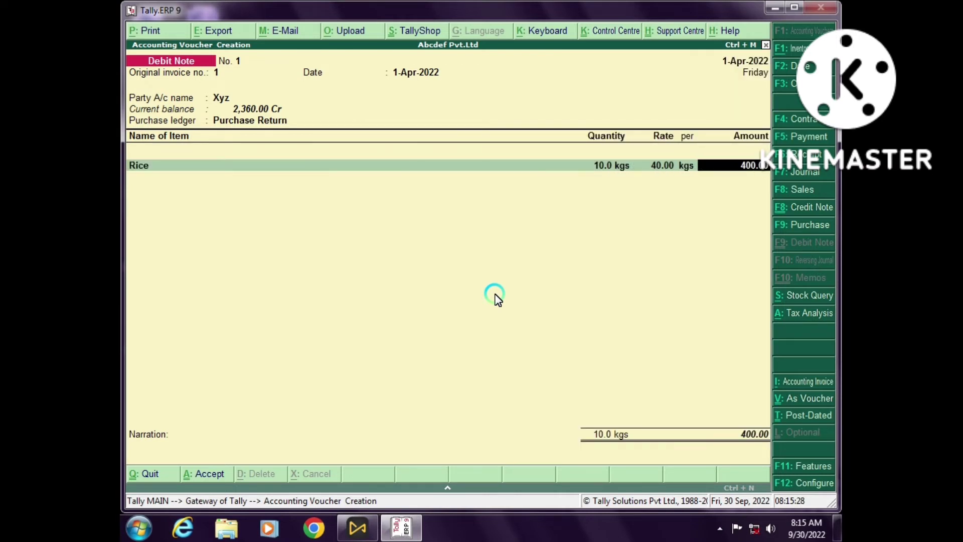
key("Return")
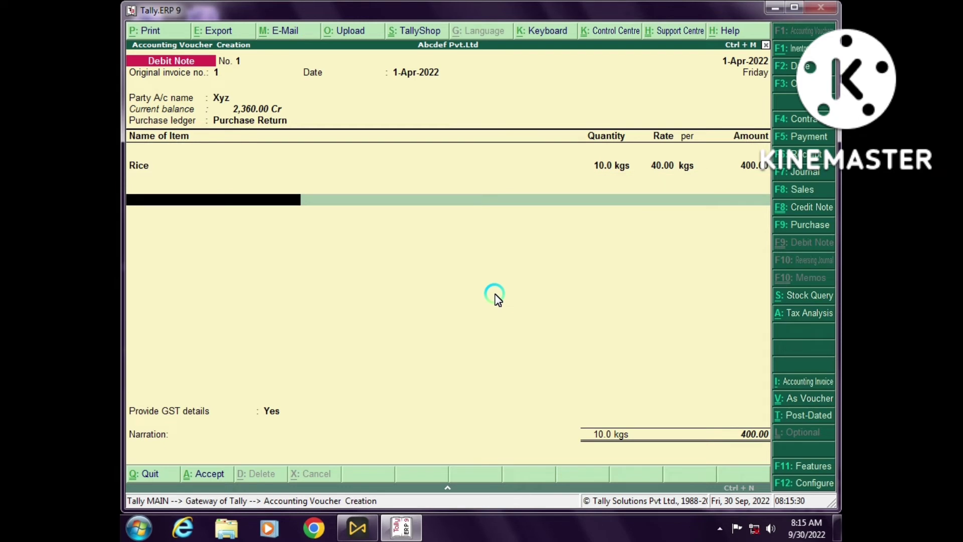
Step: Add the Cgst and Sgst ledgers to the debit note with their calculated tax amounts
type("c")
key("Return")
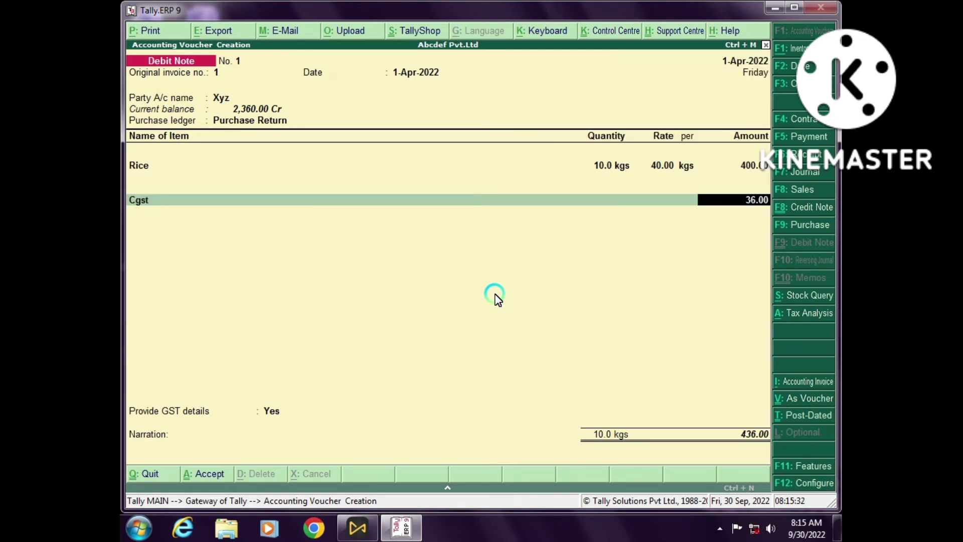
key("Return")
type("s")
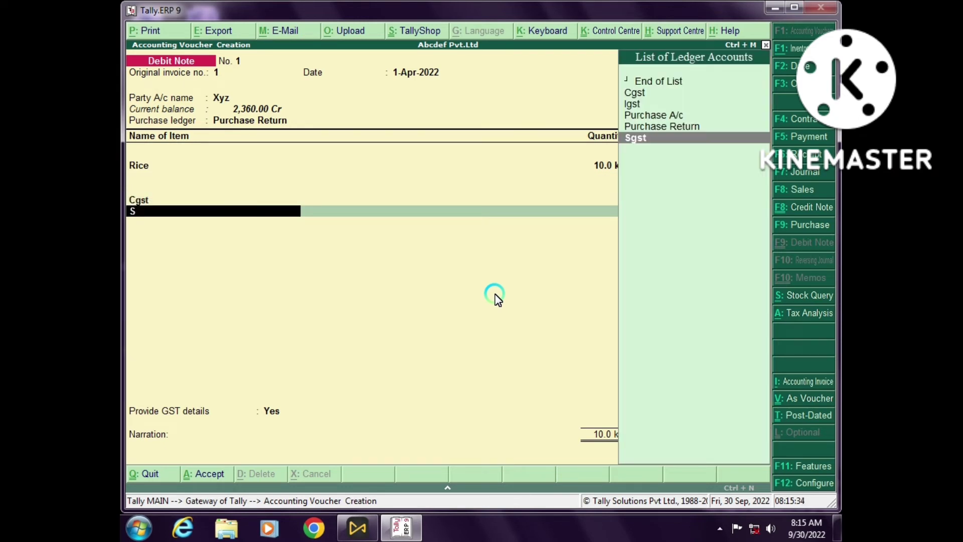
key("Return")
key("Return")
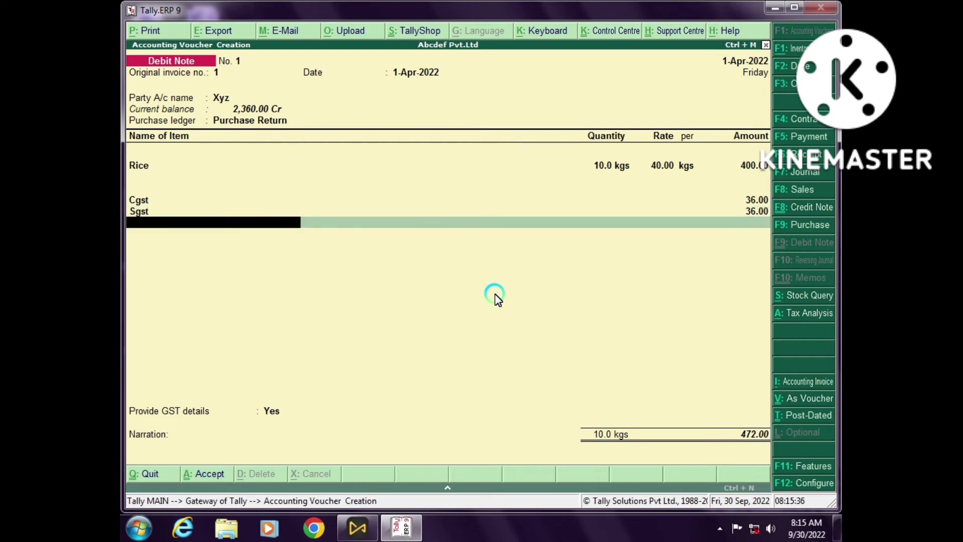
Step: Set Provide GST details to No, then save the debit note without a narration and return to the Gateway of Tally
key("Return")
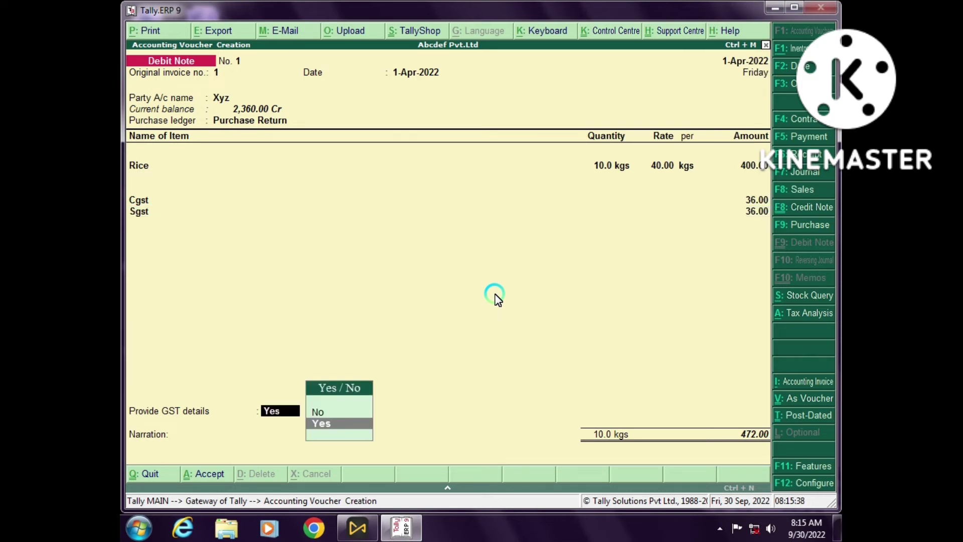
key("Up")
key("Return")
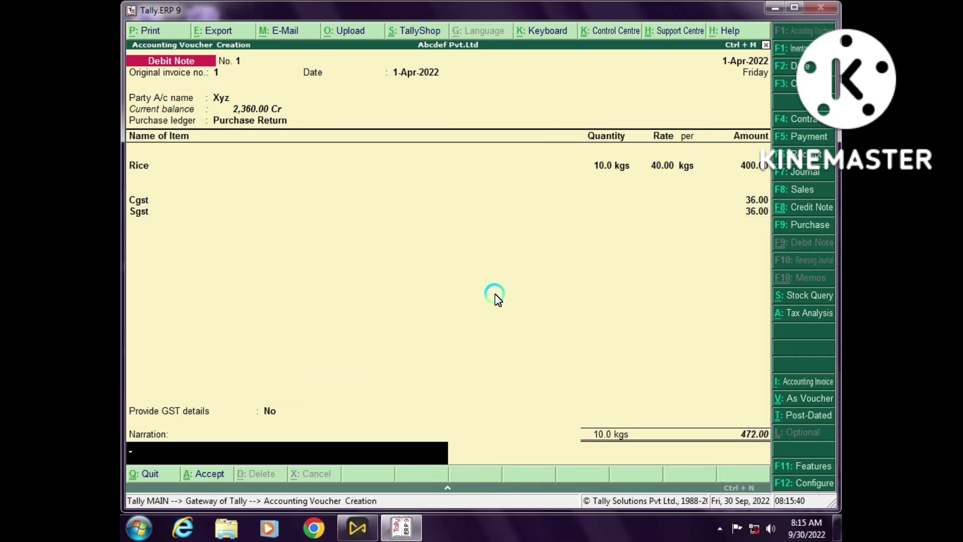
key("Return")
key("Return")
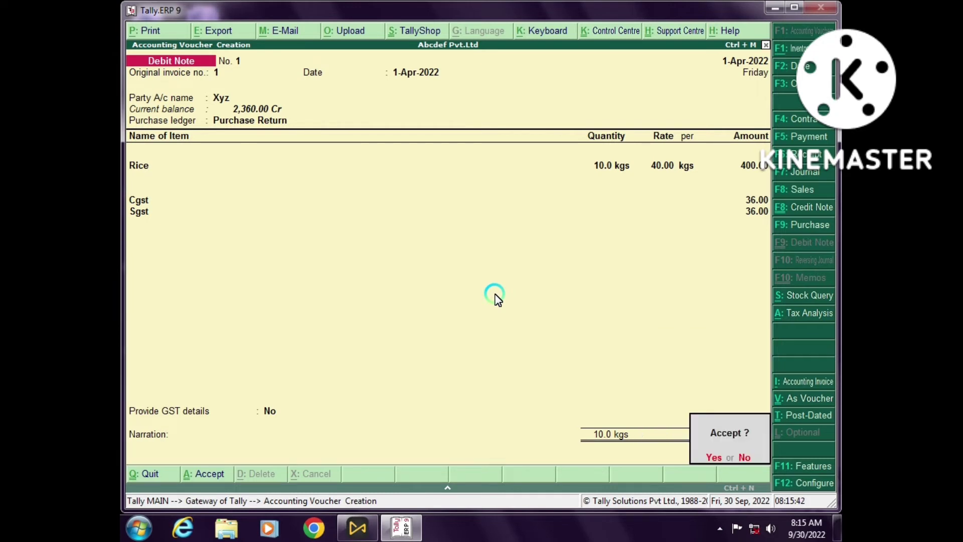
key("Return")
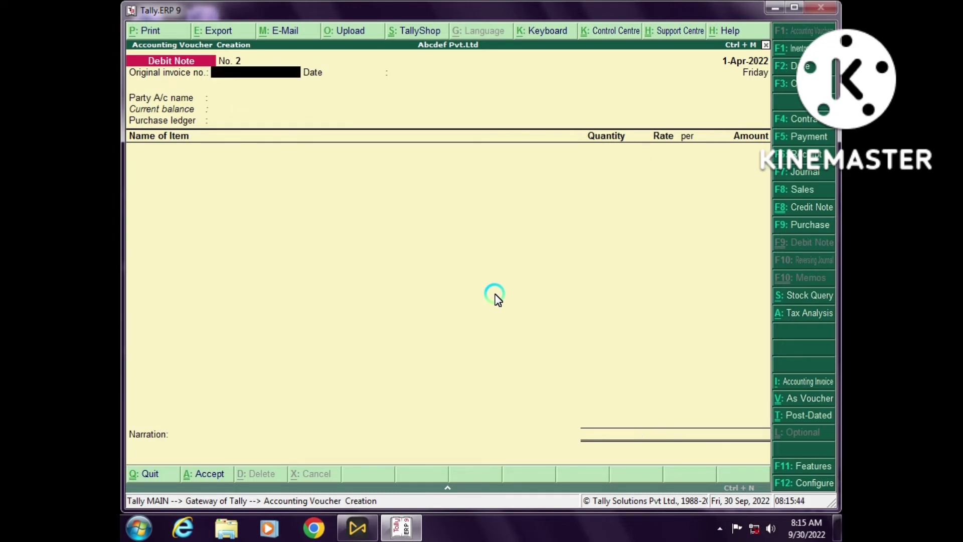
key("Escape")
key("Return")
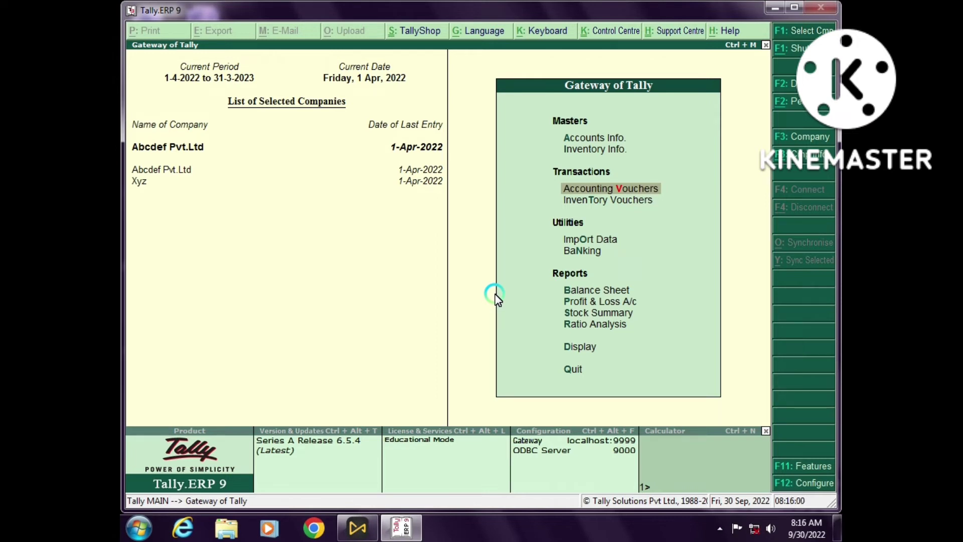
Step: Select company Xyz as the active company and return to the Gateway of Tally
key("alt+F3")
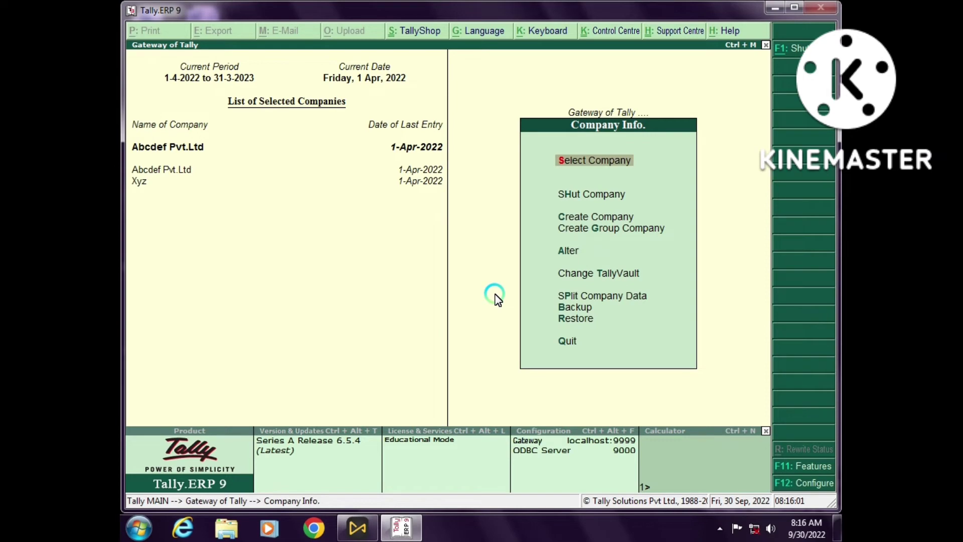
key("Return")
key("Down")
key("Down")
key("Down")
key("Down")
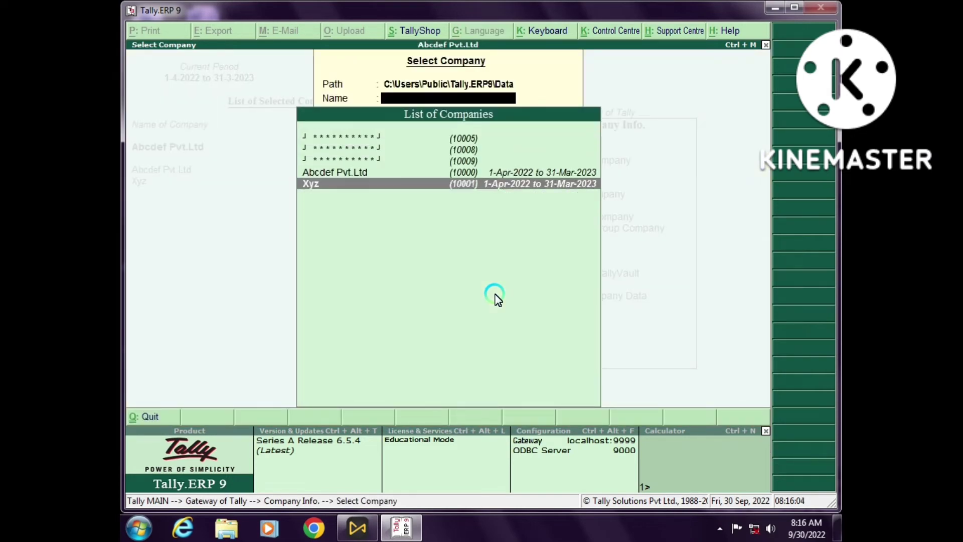
key("Return")
key("Escape")
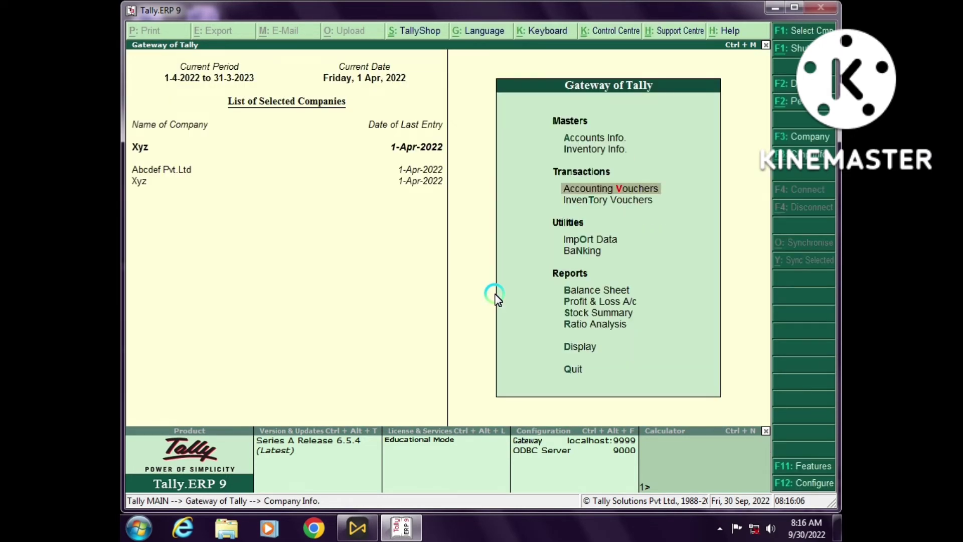
Step: Start a credit note against original invoice no. 1 dated 1-Apr-2022, with party Abcder Pvt.Ltd and the Sales Return ledger
key("Return")
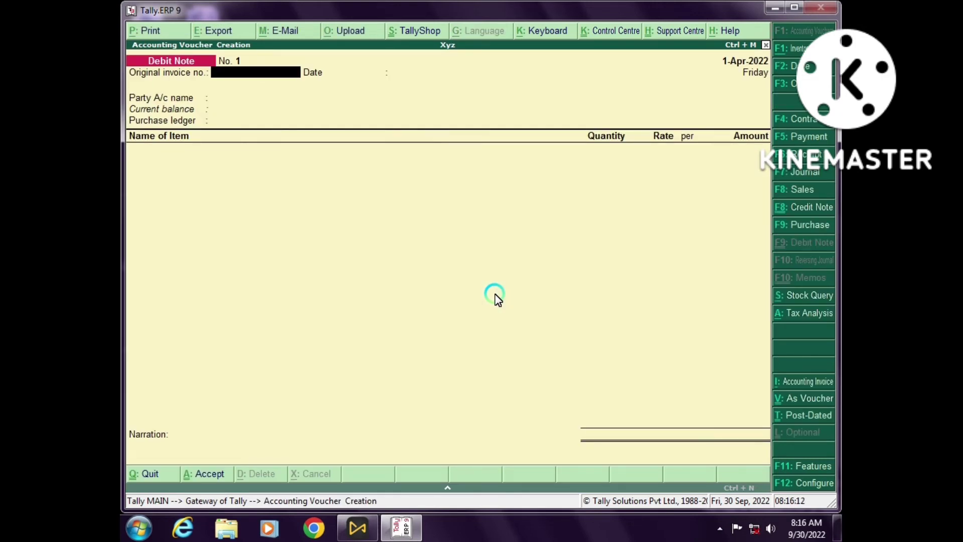
key("ctrl+F8")
type("1")
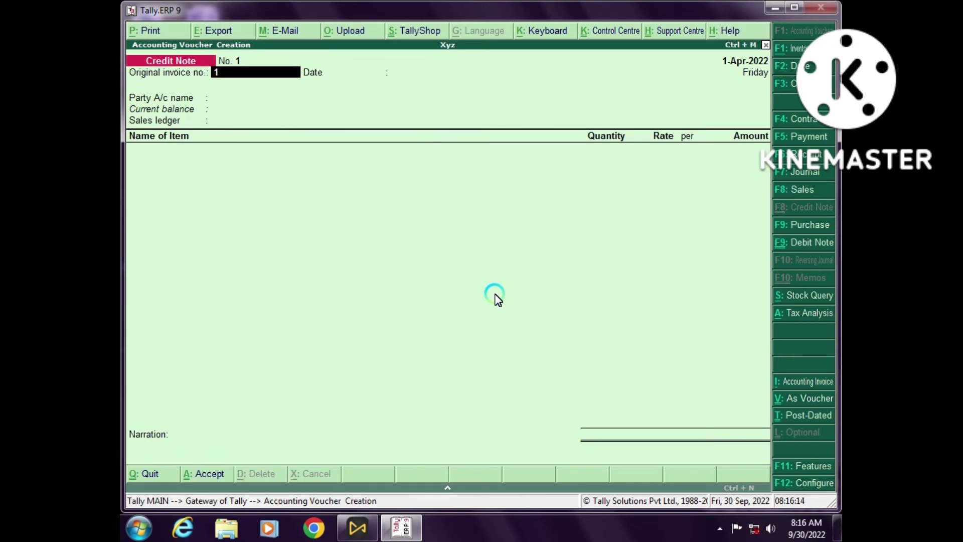
key("Return")
key("Return")
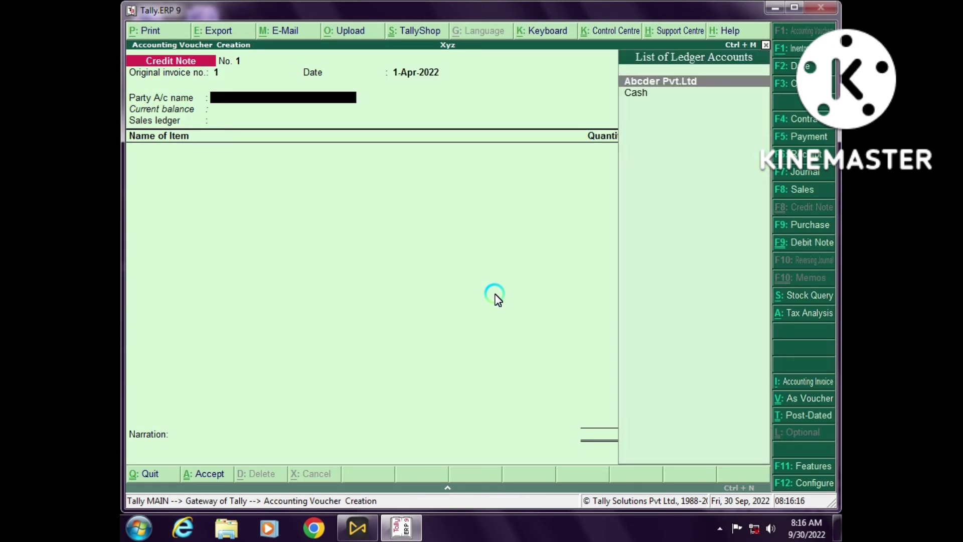
key("Return")
key("ctrl+a")
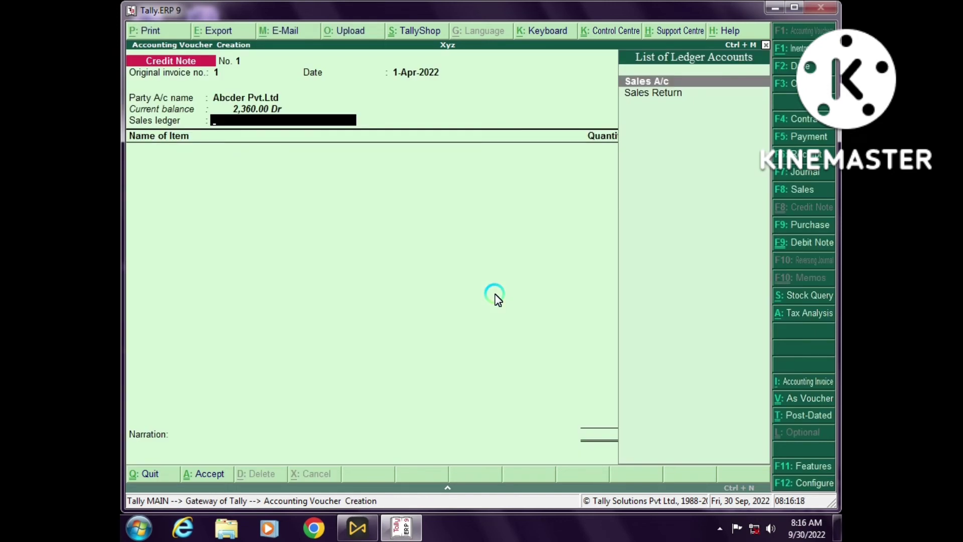
key("Down")
key("Return")
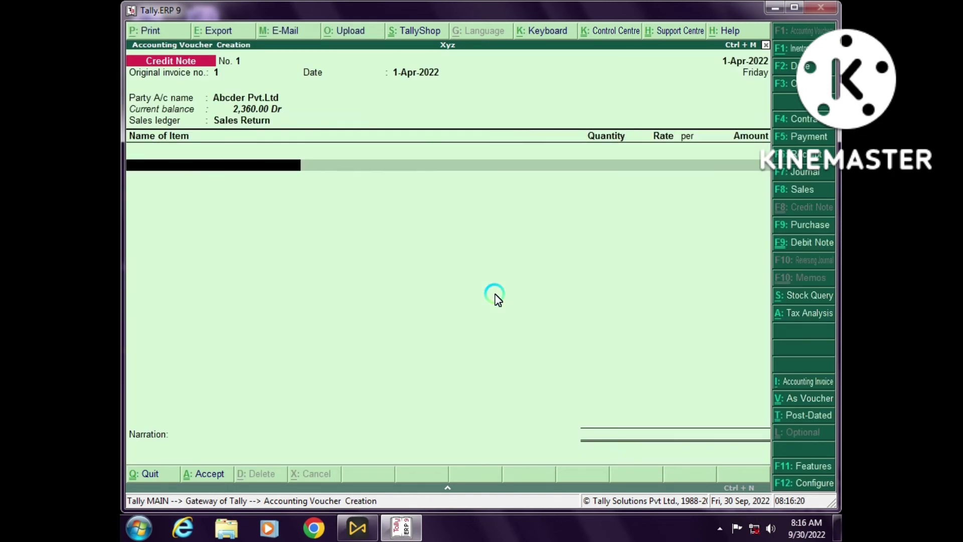
Step: Add 10 kgs of Rice to the credit note, accepting the rate of 40.00 per kg
key("Down")
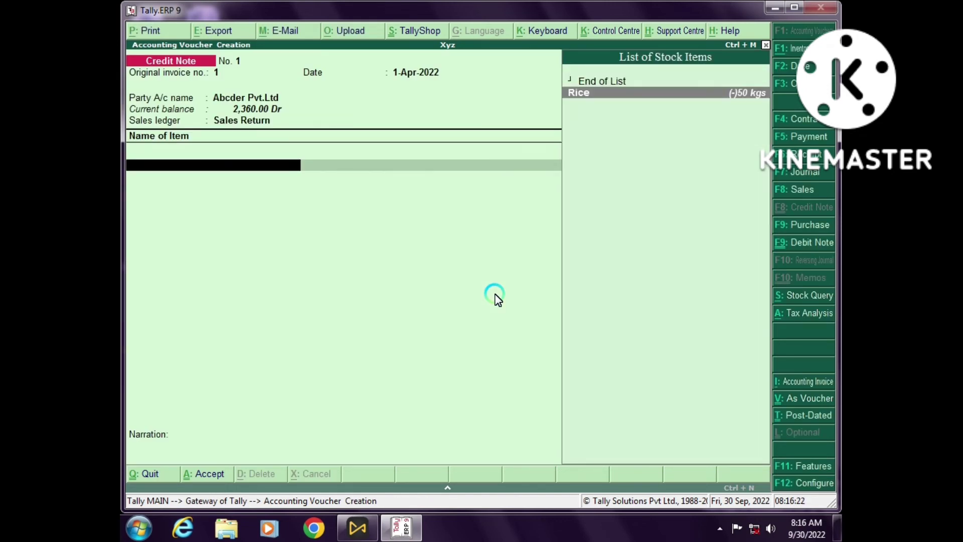
key("Return")
type("10")
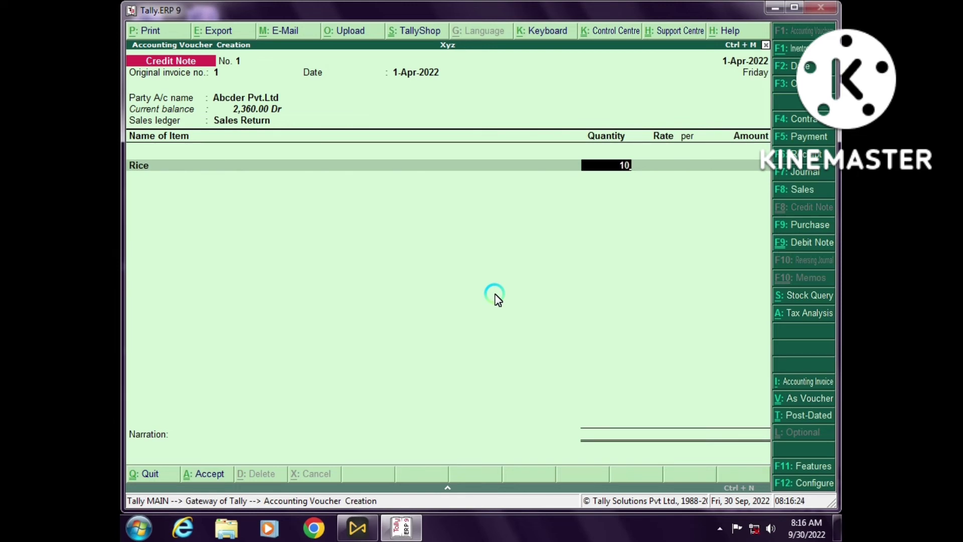
key("Return")
key("Return")
key("Return")
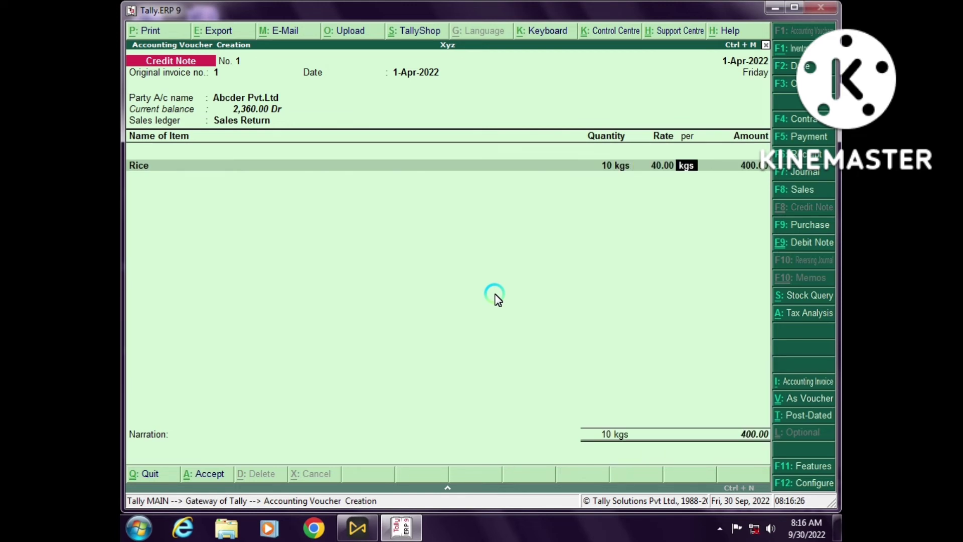
key("Return")
key("Return")
Step: Add the Cgst and Sgst ledgers to the credit note with their calculated tax amounts
type("C")
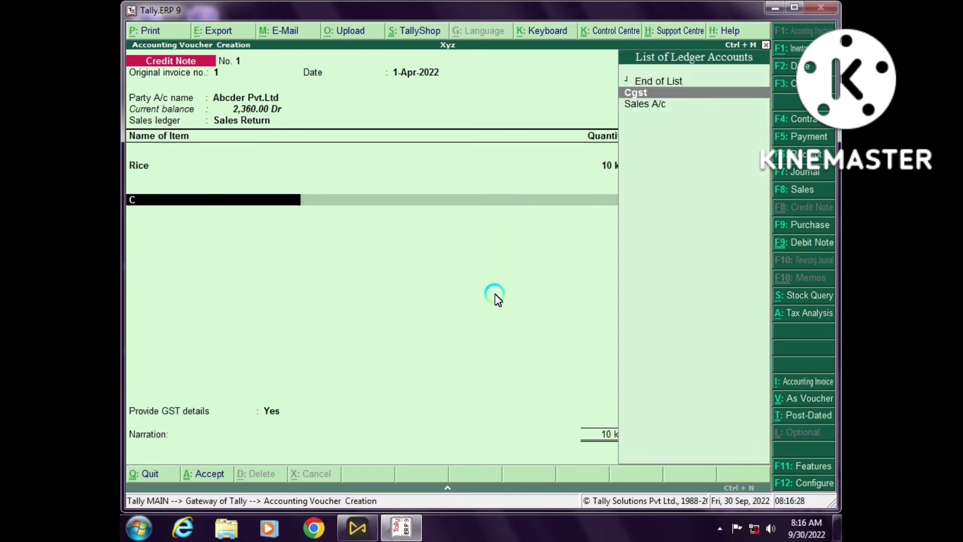
key("Return")
key("Return")
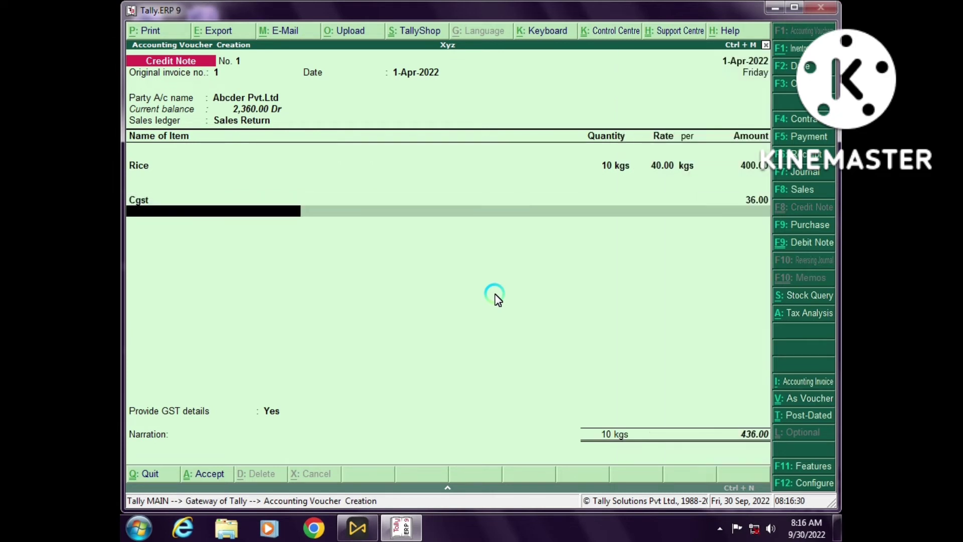
type("S")
key("Down")
key("Down")
key("Down")
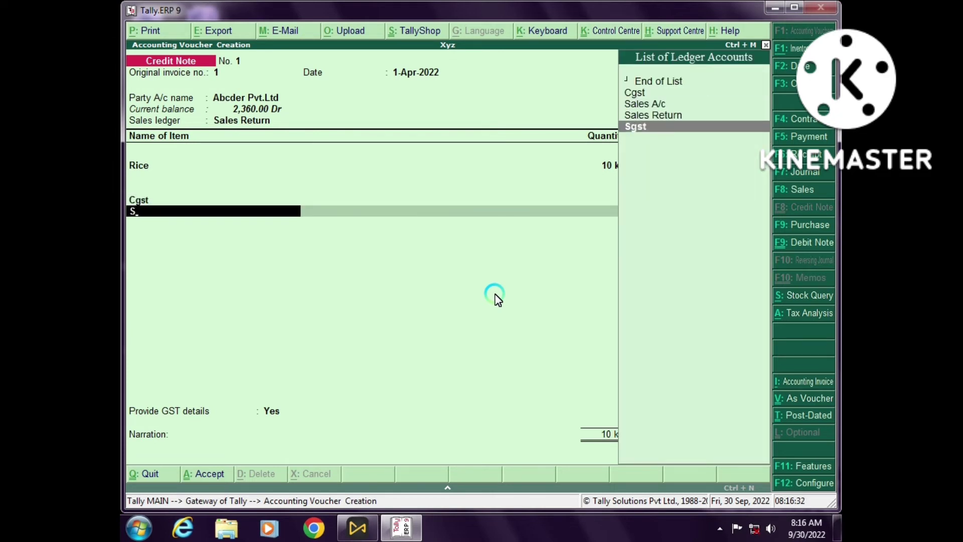
key("Return")
key("Return")
Step: Keep Provide GST details at Yes and choose 01-Sales Return as the reason for issuing the note, leaving the buyer's debit note number blank
key("Return")
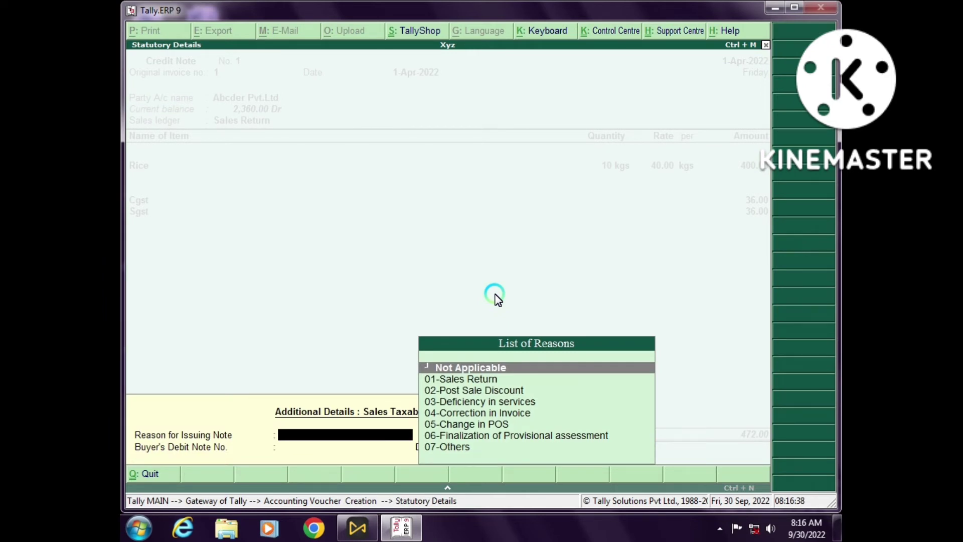
key("Down")
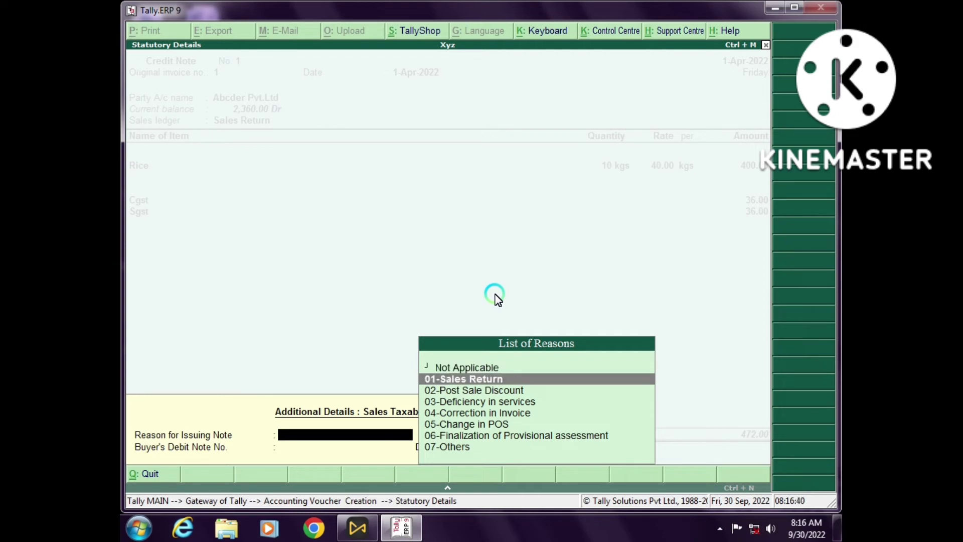
key("Return")
key("Return")
key("Return")
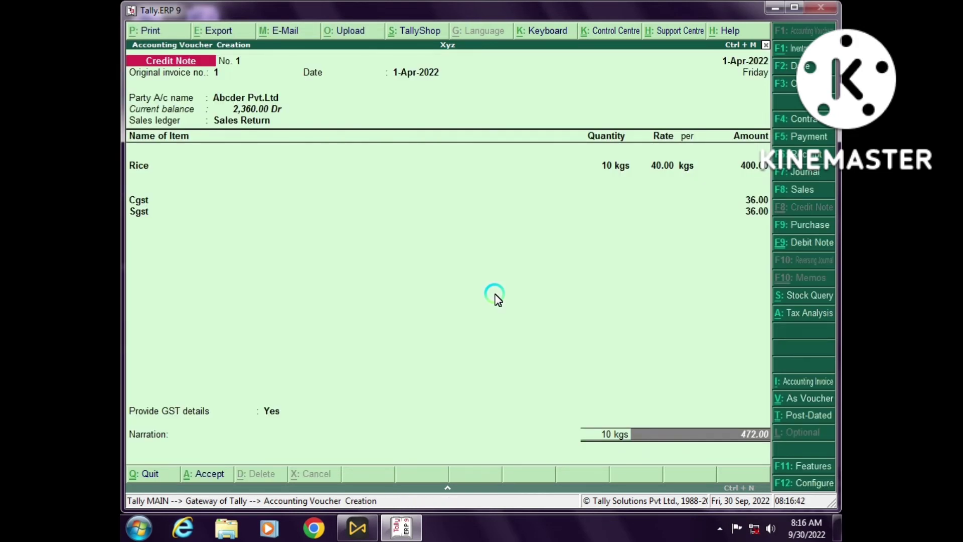
Step: Save the credit note without a narration and return to the Gateway of Tally
key("Return")
key("Return")
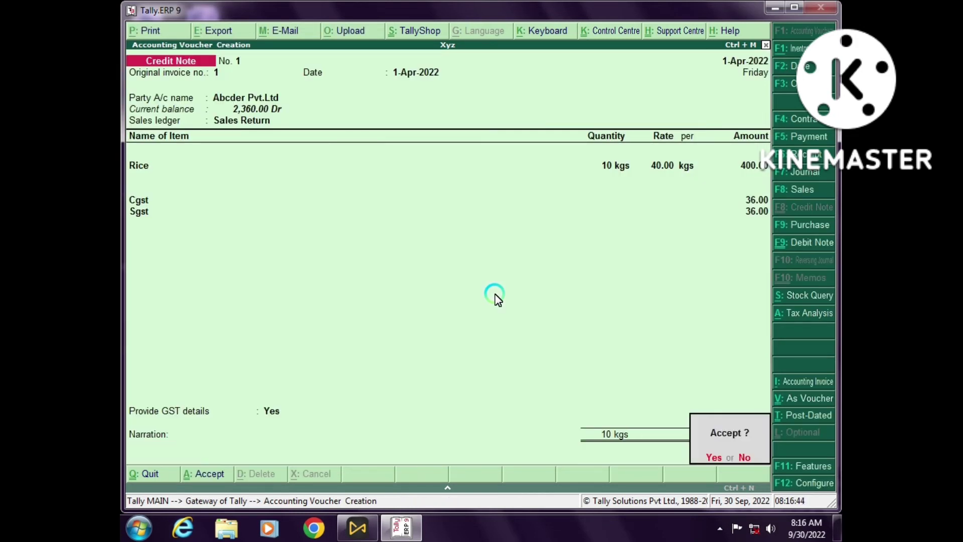
key("Return")
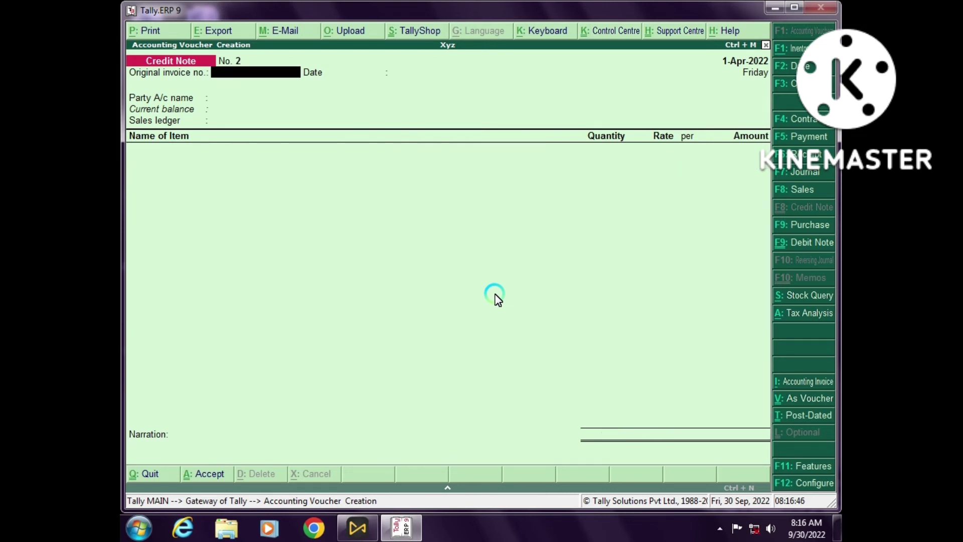
key("Escape")
key("Return")
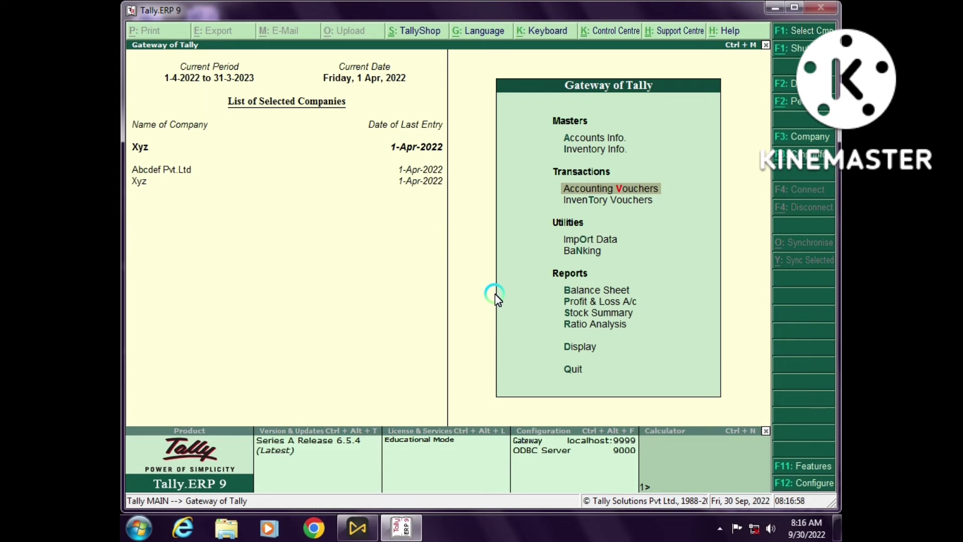
Step: Examine Xyz's Balance Sheet, drilling through Current Assets and Sundry Debtors to the monthly summary of Abcder Pvt.Ltd
key("b")
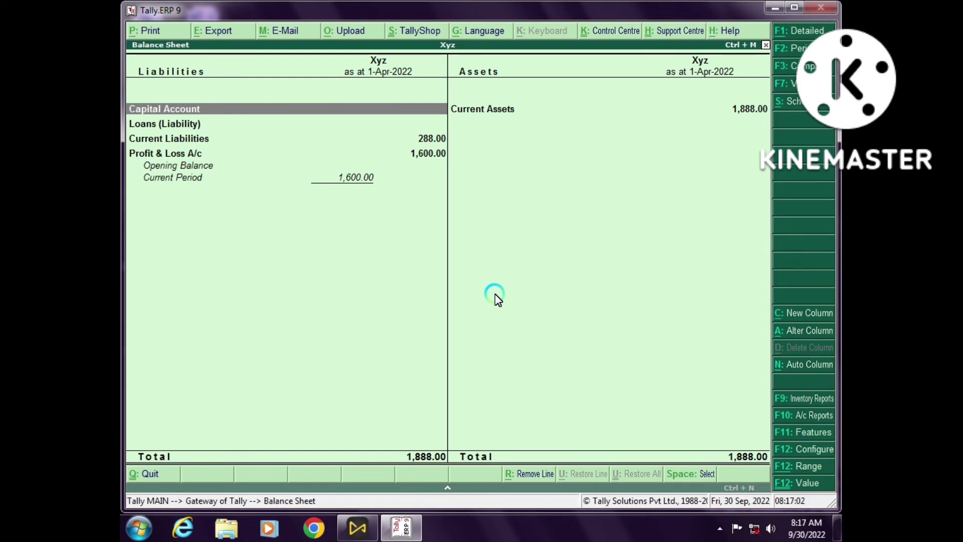
key("Right")
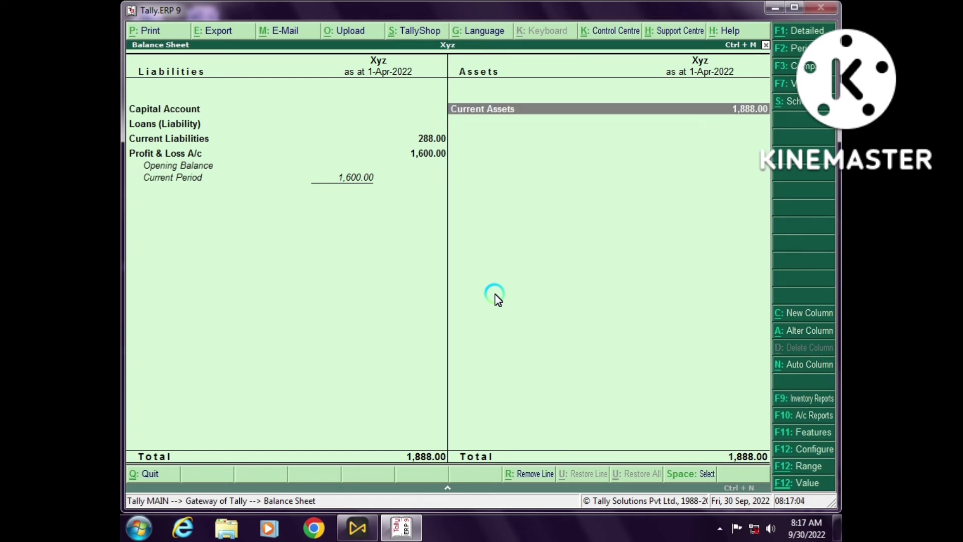
key("Return")
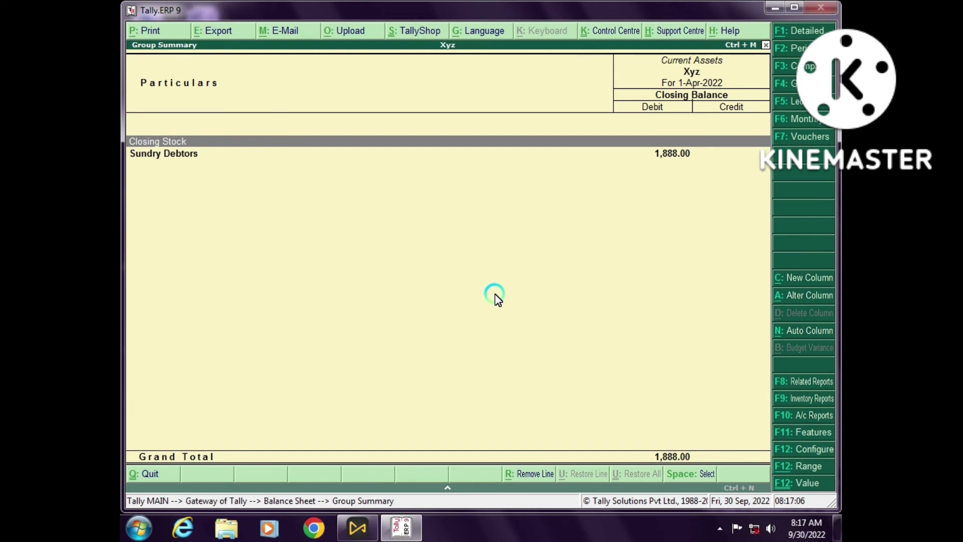
key("Down")
key("Return")
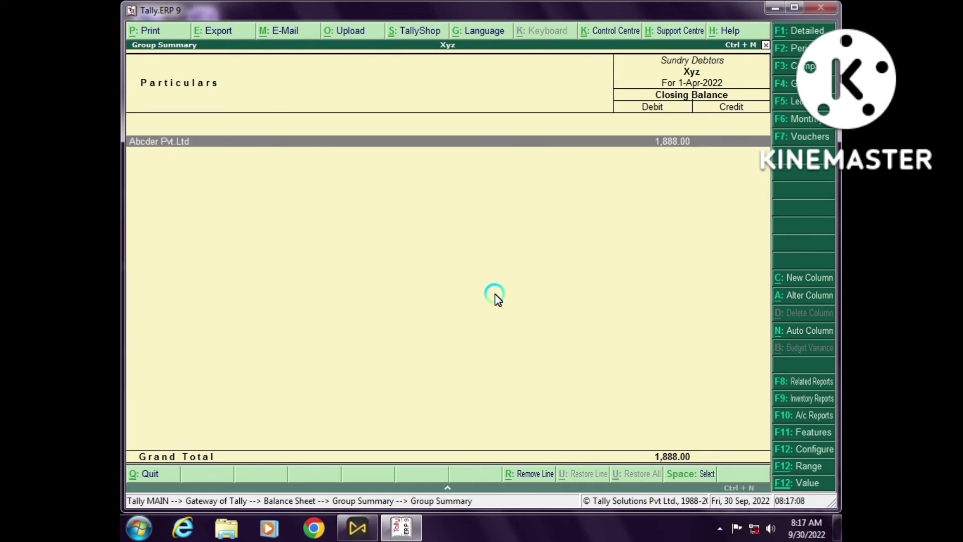
key("Return")
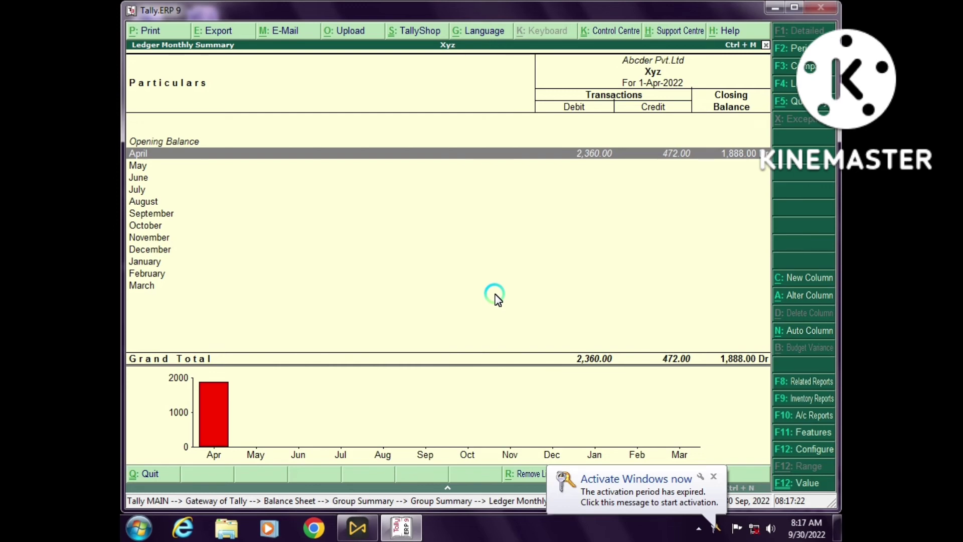
key("Escape")
key("Escape")
key("Escape")
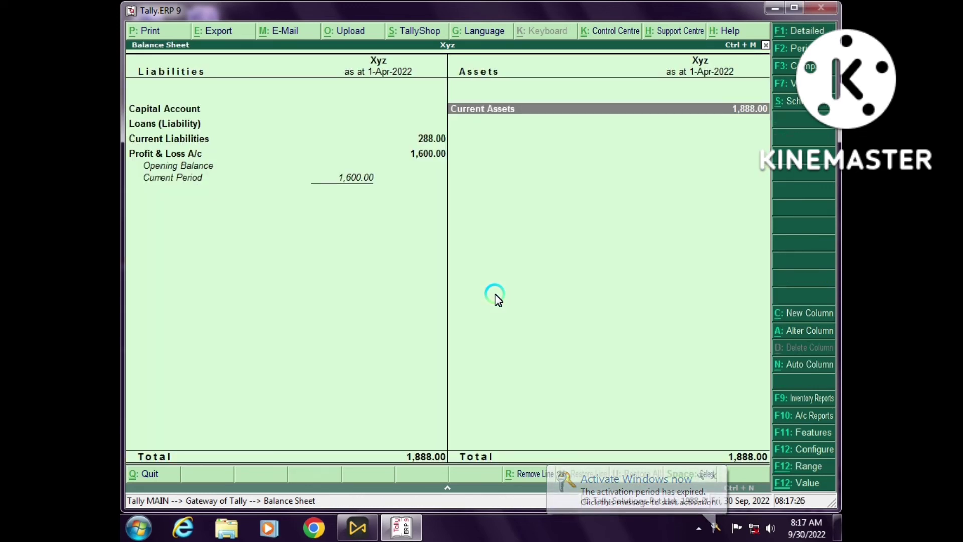
key("Escape")
Step: Review the Sales A/c and Sales Return balances under Sales Accounts in Xyz's Profit & Loss A/c
key("Down")
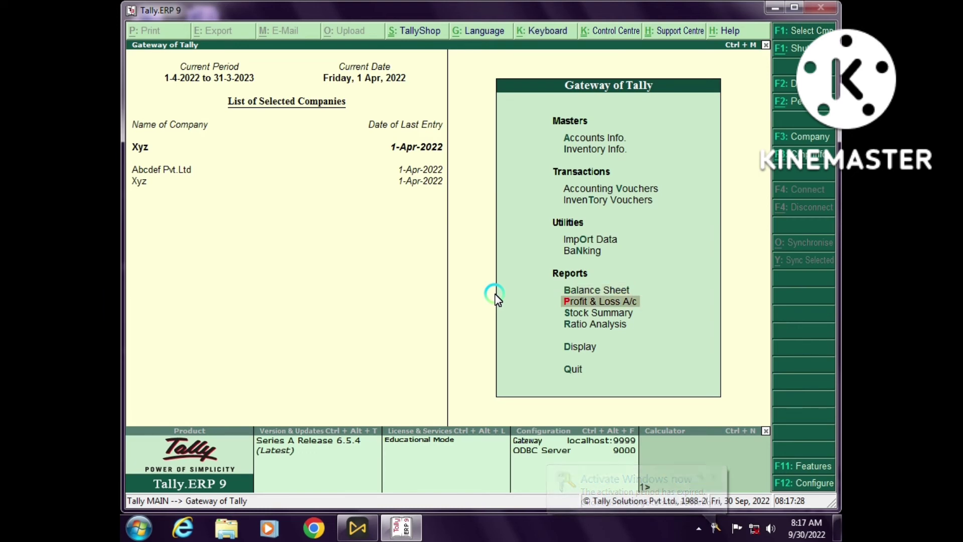
key("Return")
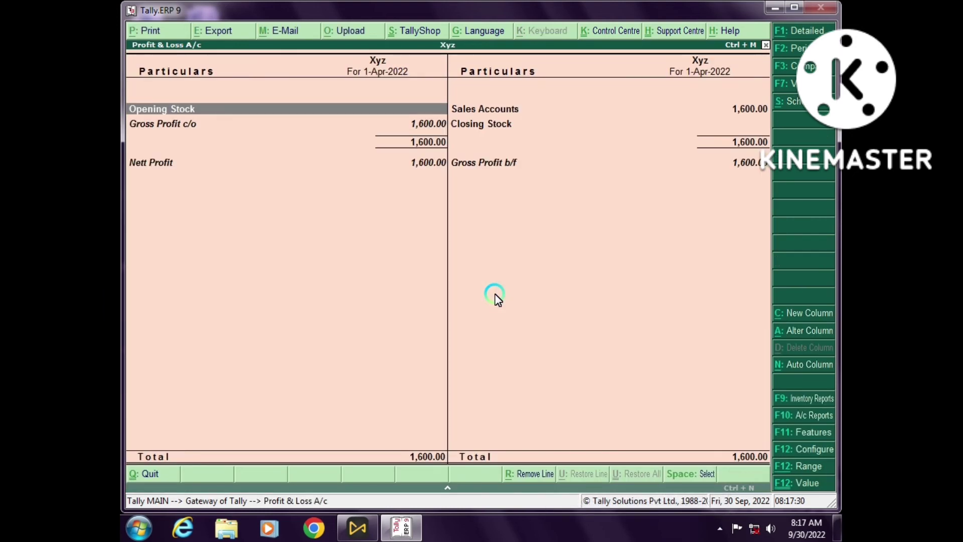
key("Right")
key("Return")
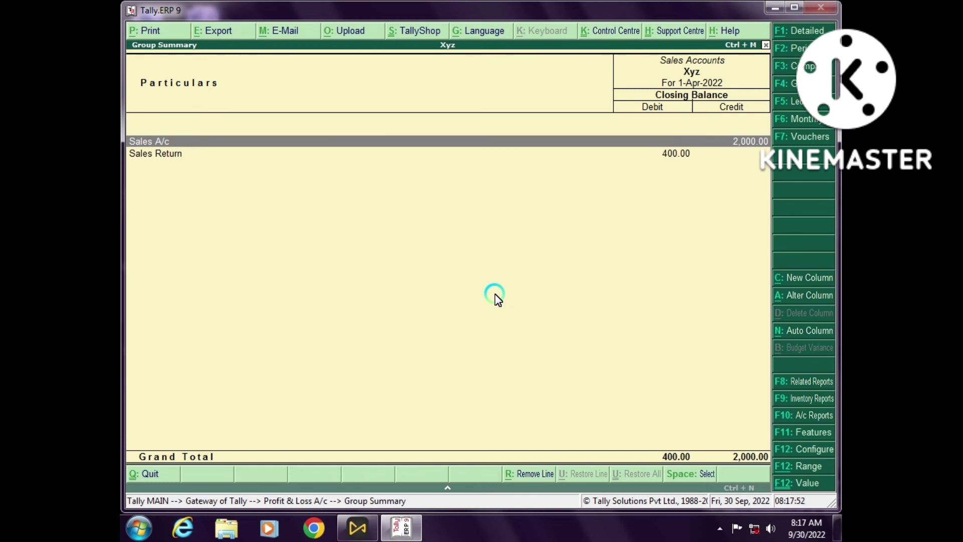
key("Down")
key("Up")
key("Down")
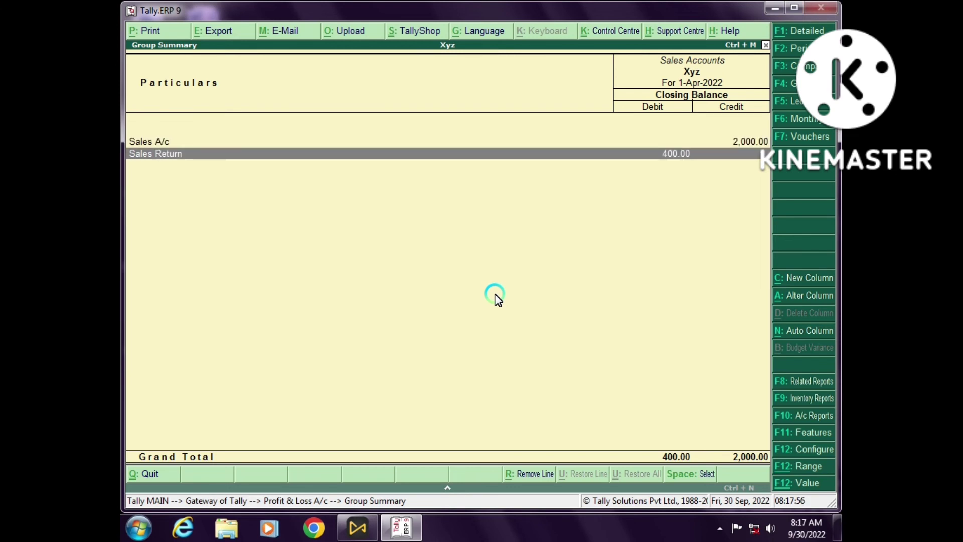
key("Escape")
key("Escape")
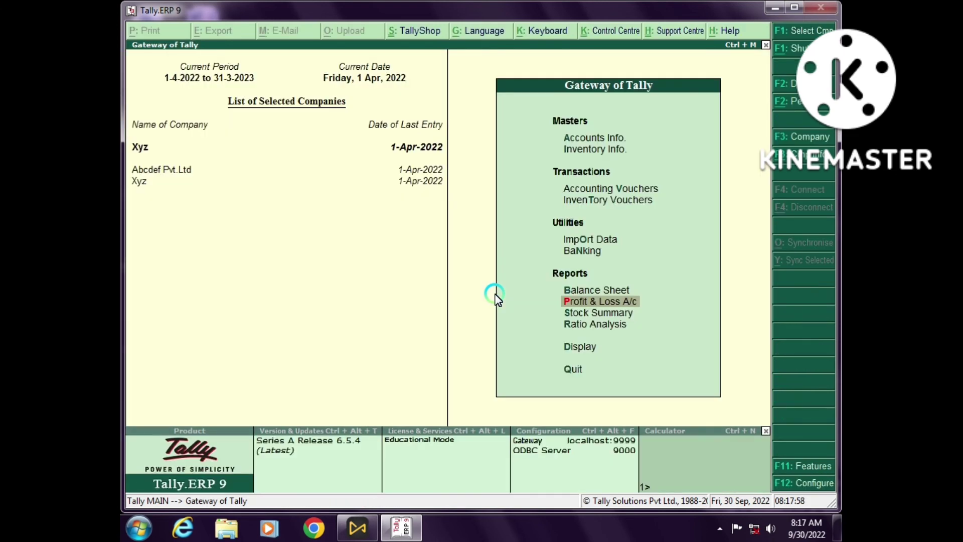
Step: Select company Abcdef Pvt.Ltd as the active company and return to the Gateway of Tally
key("alt+F3")
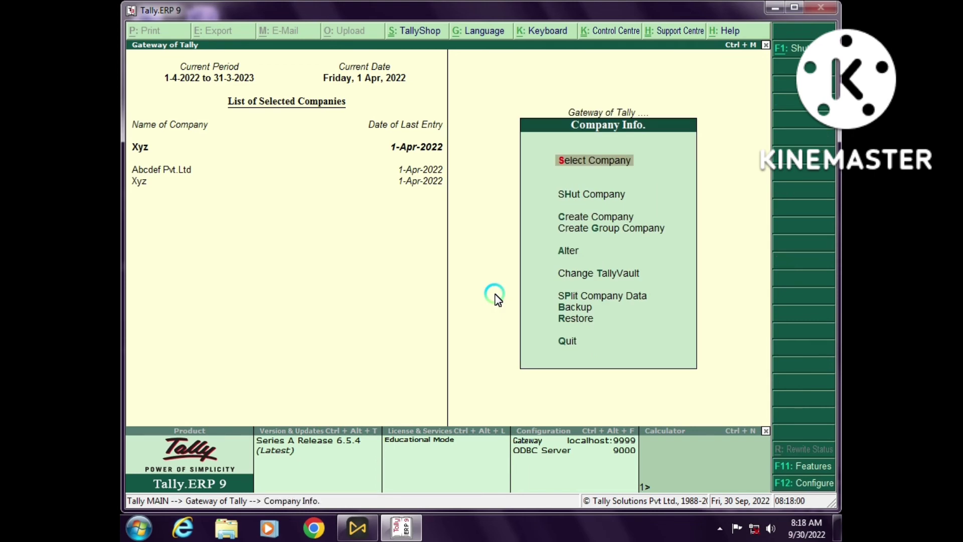
key("Return")
key("Down")
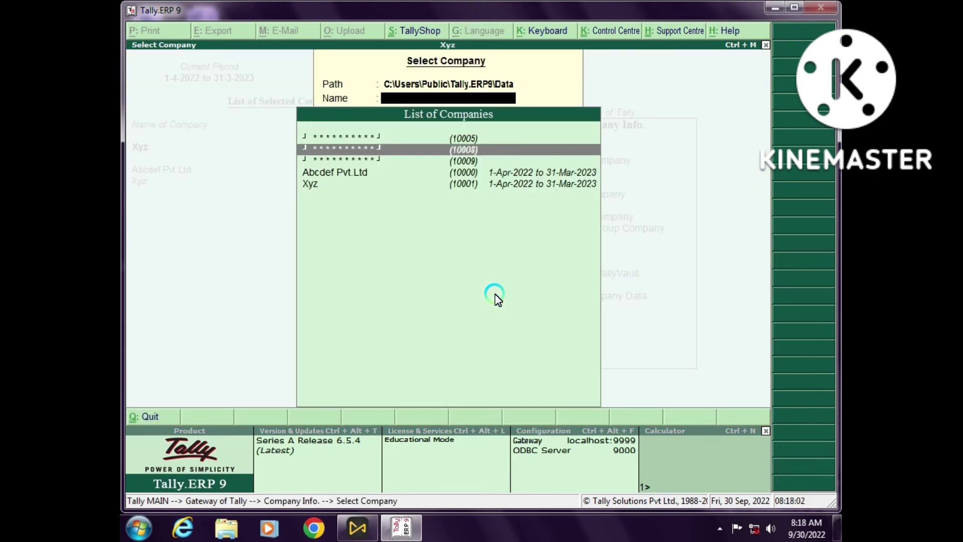
key("Down")
key("Down")
key("Return")
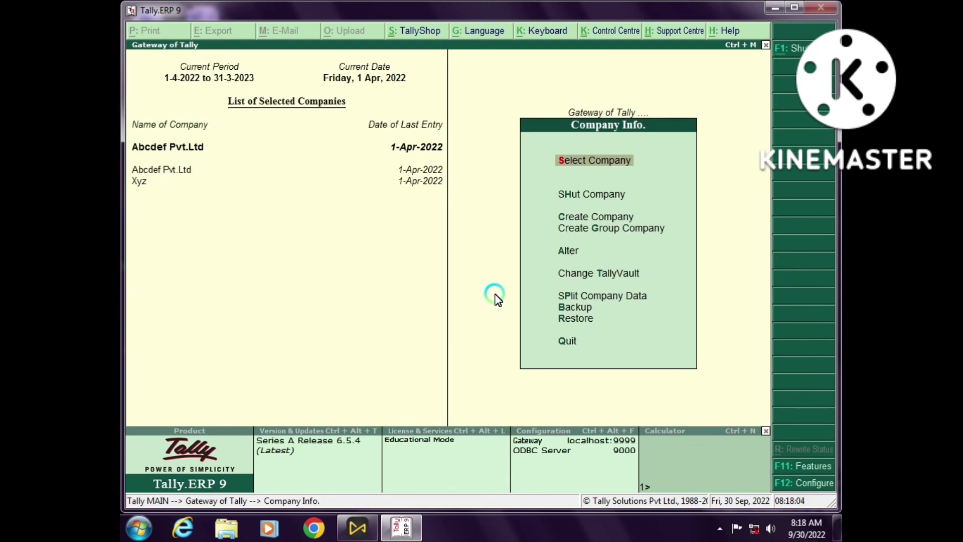
key("Escape")
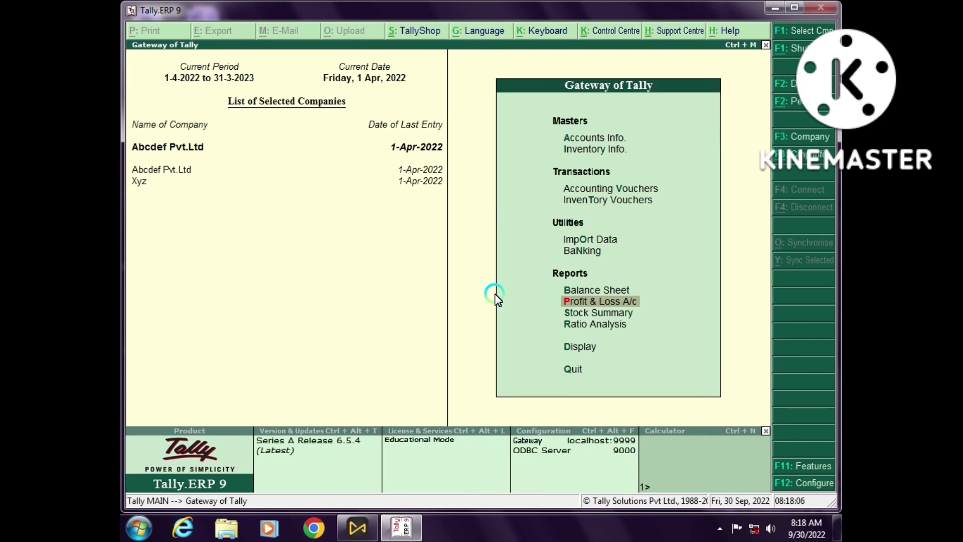
Step: Examine the Closing Stock in Abcdef Pvt.Ltd's Profit & Loss A/c, drilling down to the monthly summary of Rice
key("Return")
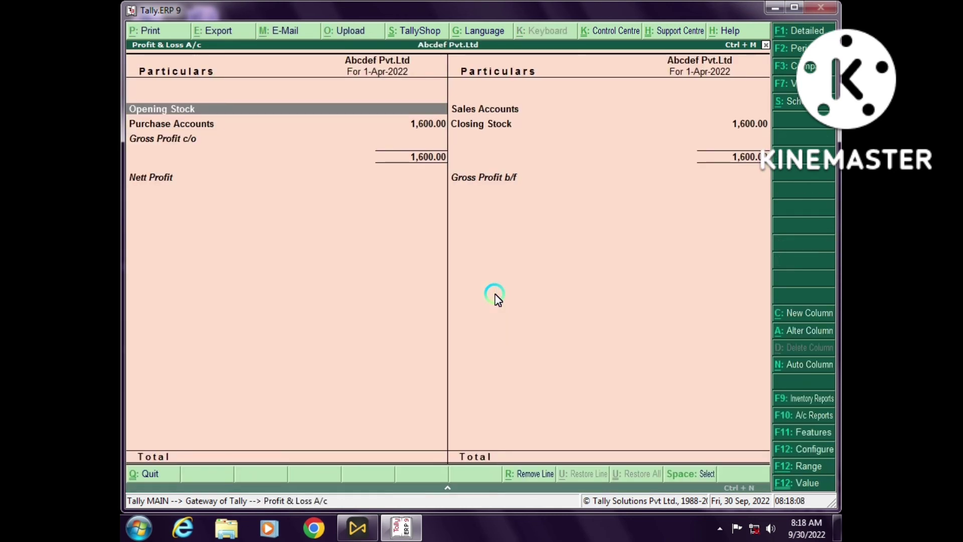
key("Right")
key("Down")
key("Return")
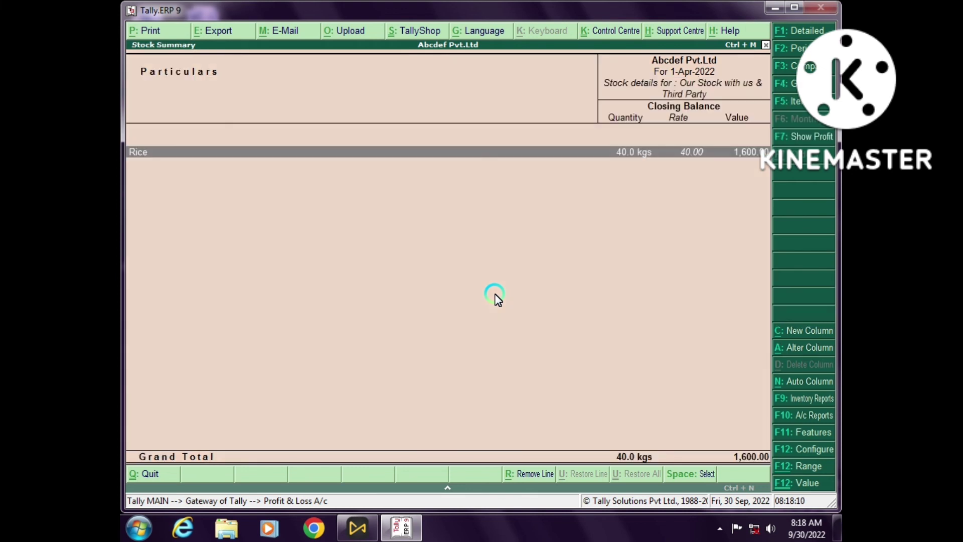
key("Return")
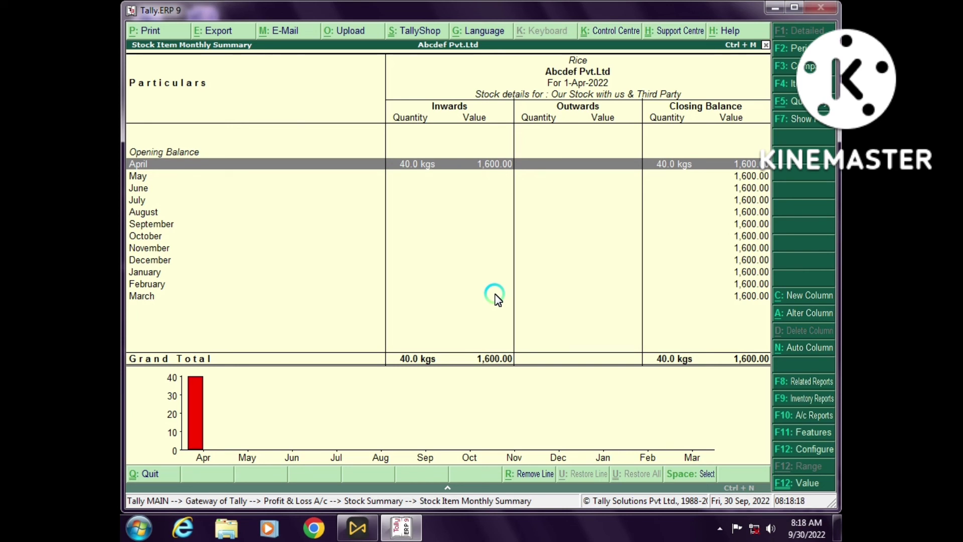
Step: Review the Purchase A/c and Purchase Return balances under Purchase Accounts in Abcdef Pvt.Ltd's Profit & Loss A/c and return to the Gateway of Tally
key("Escape")
key("Escape")
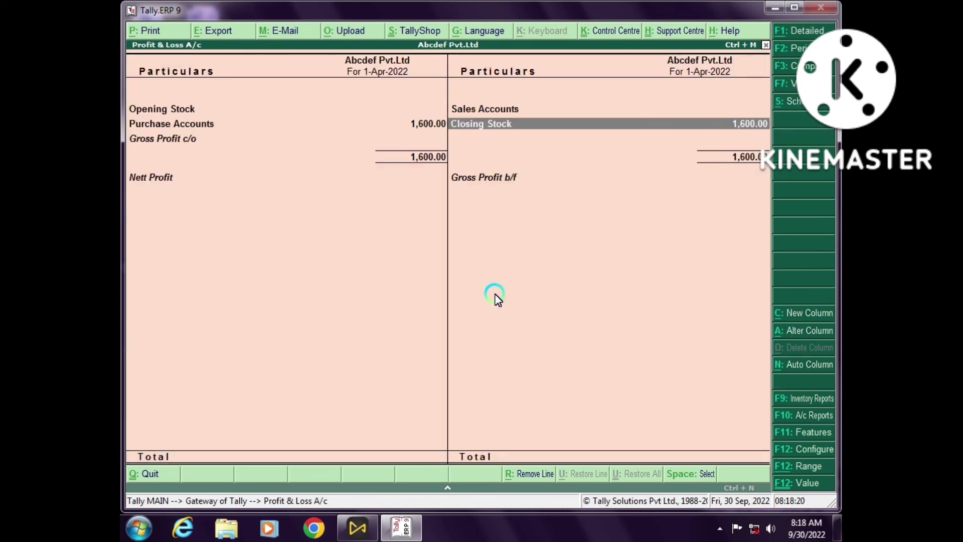
key("Left")
key("Return")
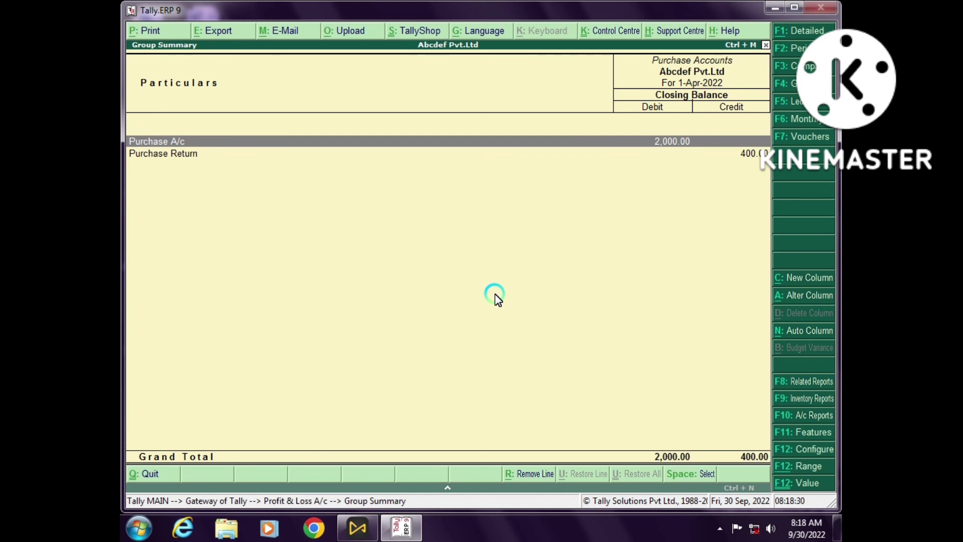
key("Down")
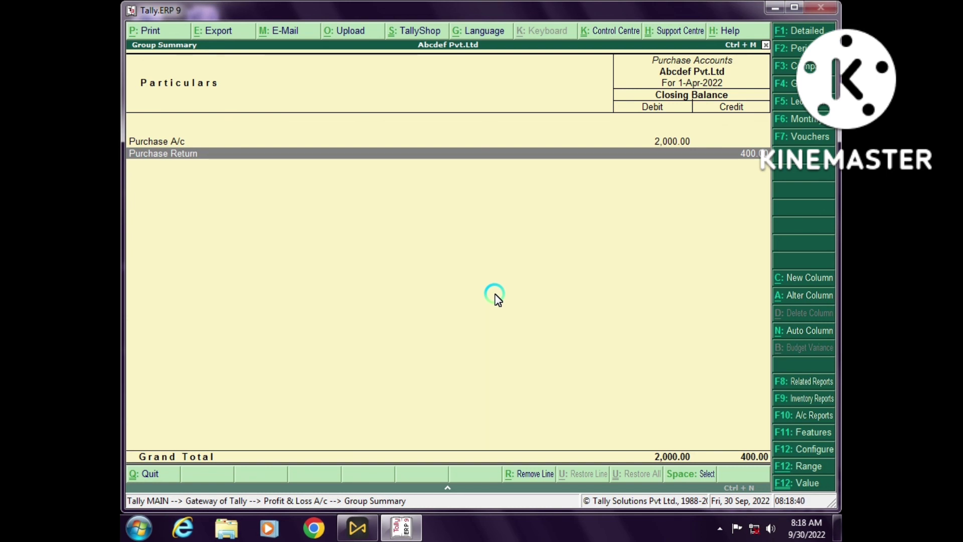
key("Escape")
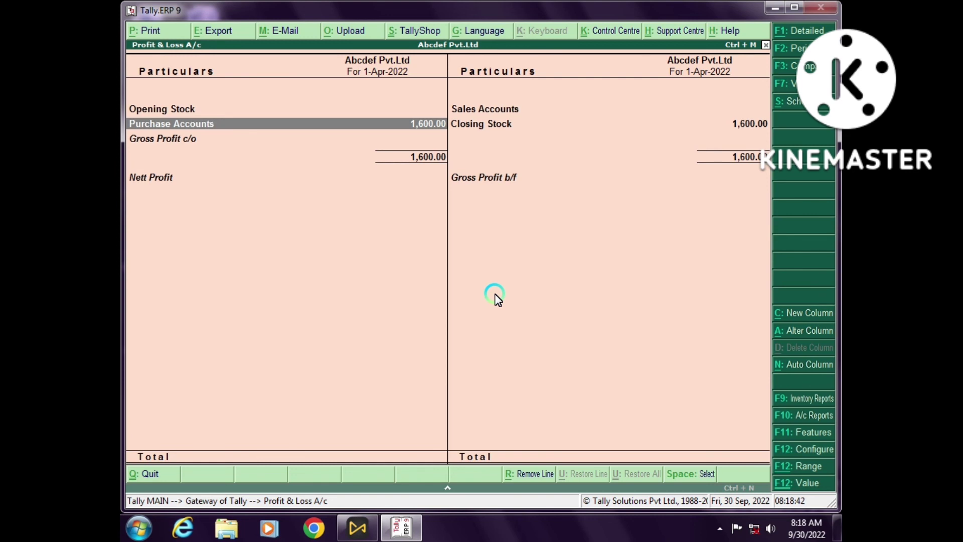
key("Escape")
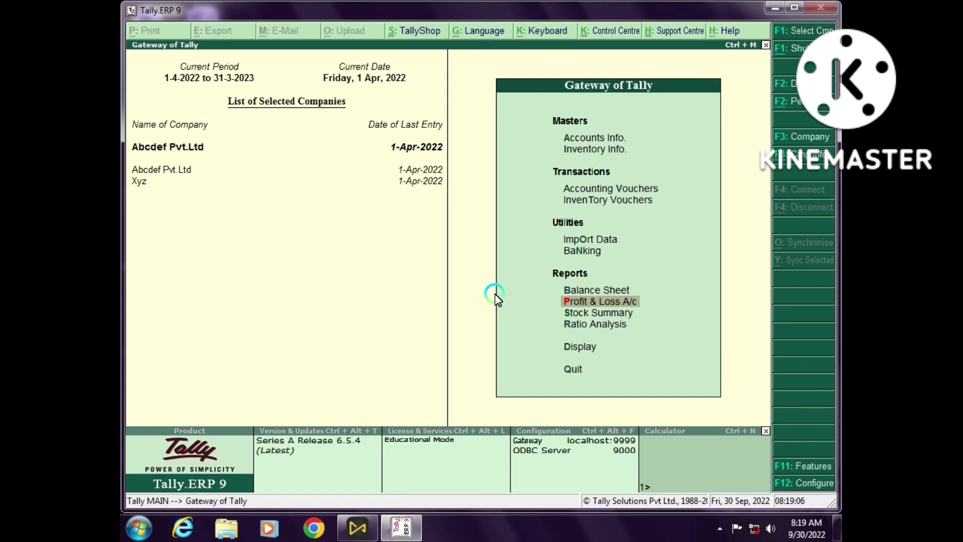
left_click(719, 528)
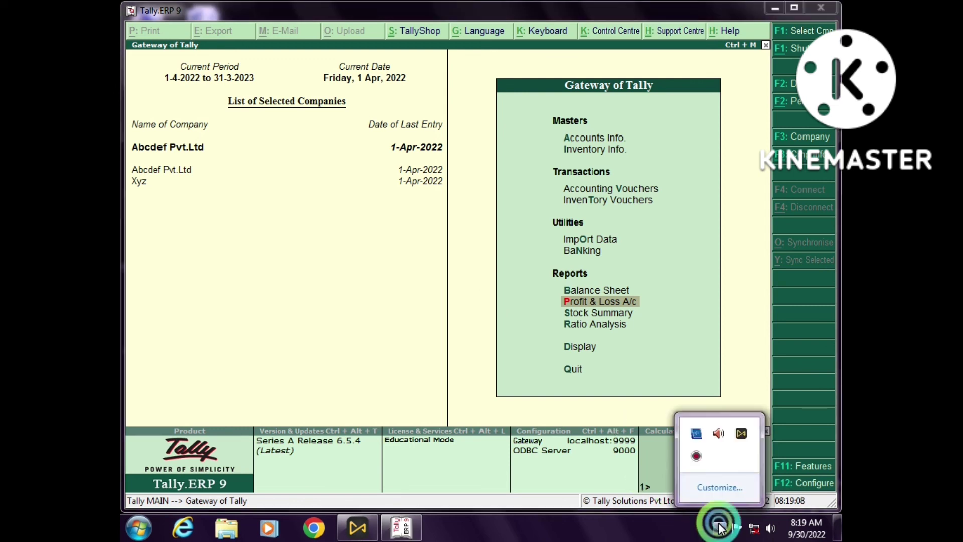
left_click(697, 455)
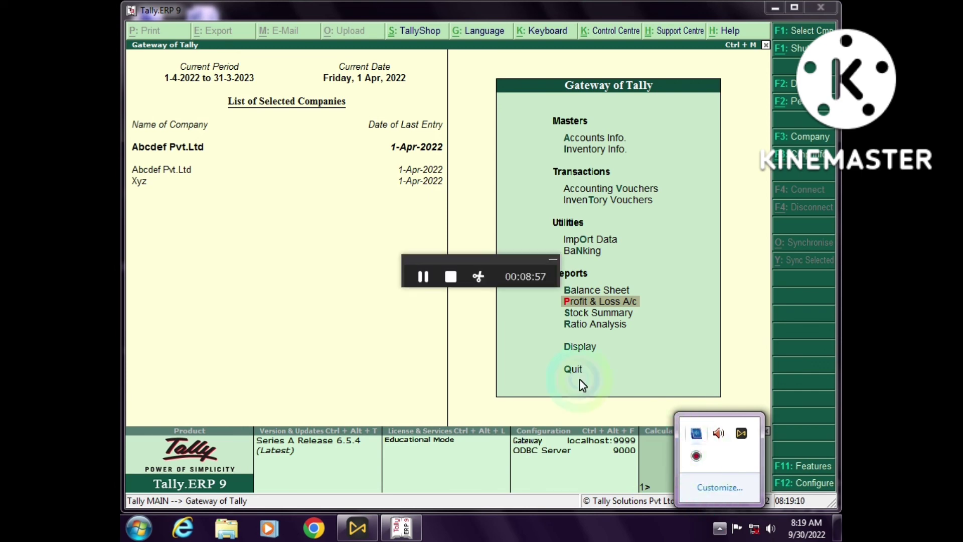